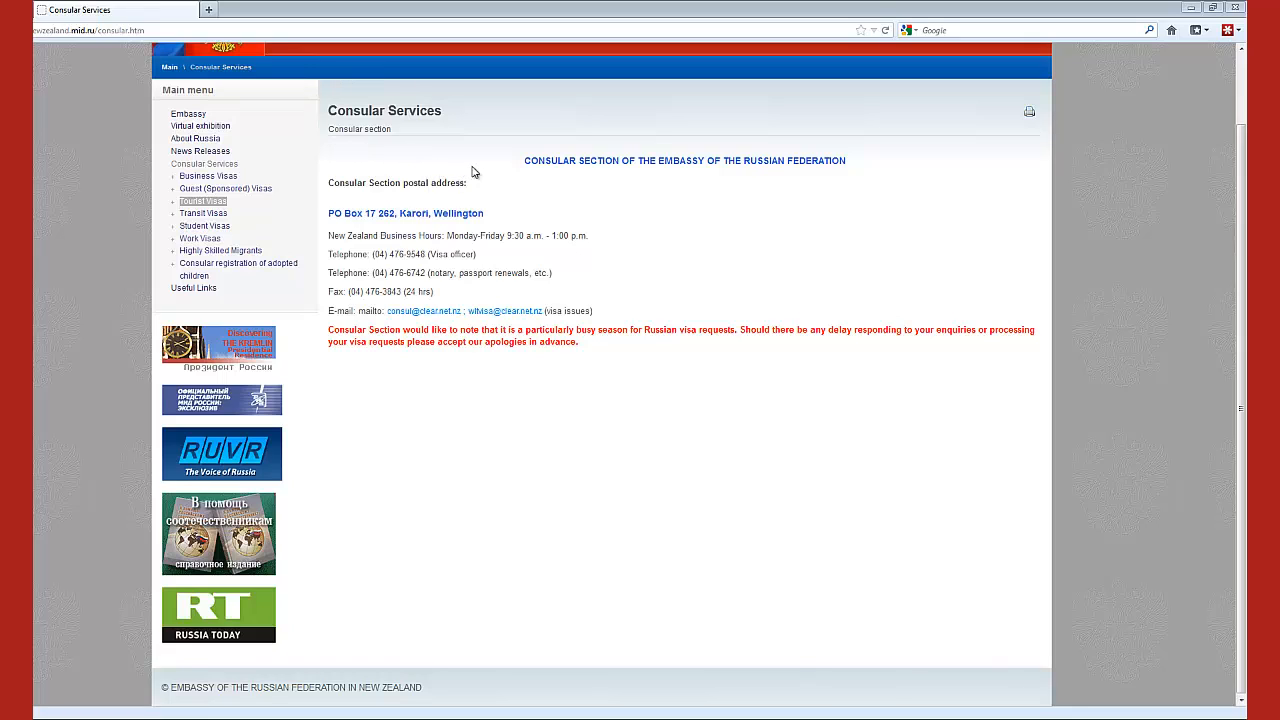
# Step: Open the Tourist Visas page from the embassy's Consular Services menu
pyautogui.click(203, 205)
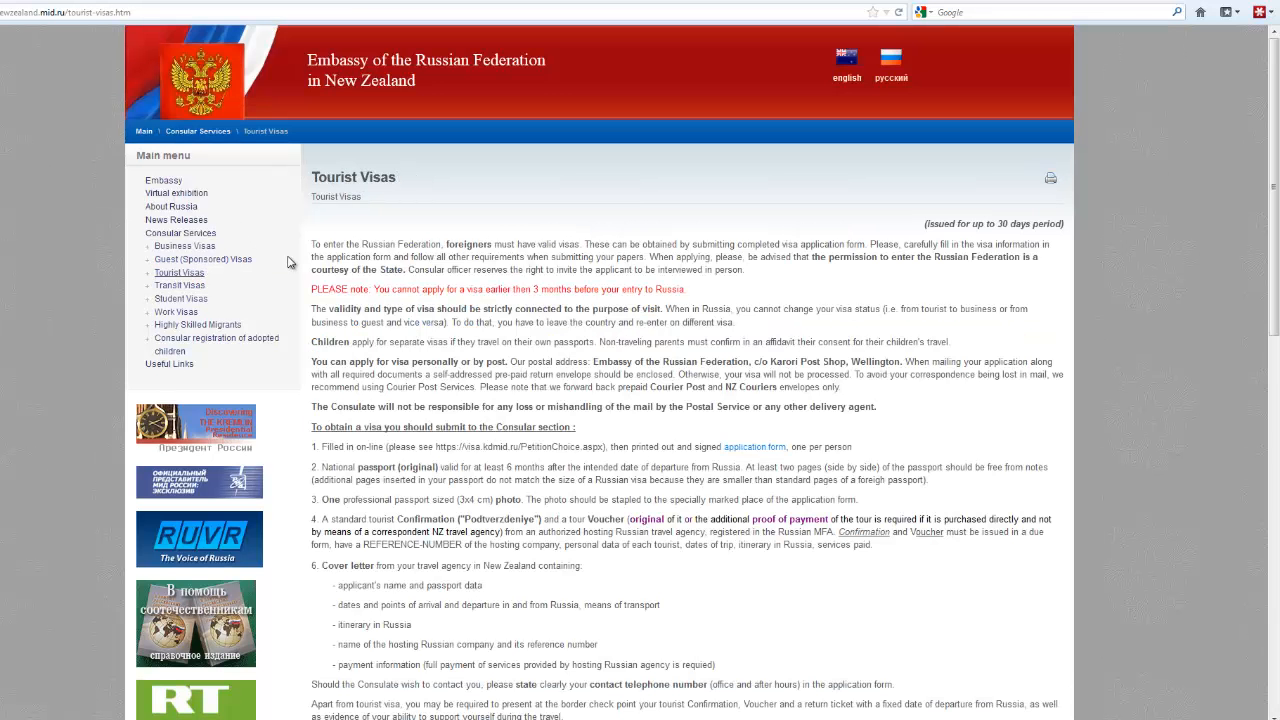
# Step: On the application form site, choose NEW ZEALAND with ENGLISH hints, acknowledge the information, and start a new form
pyautogui.click(750, 452)
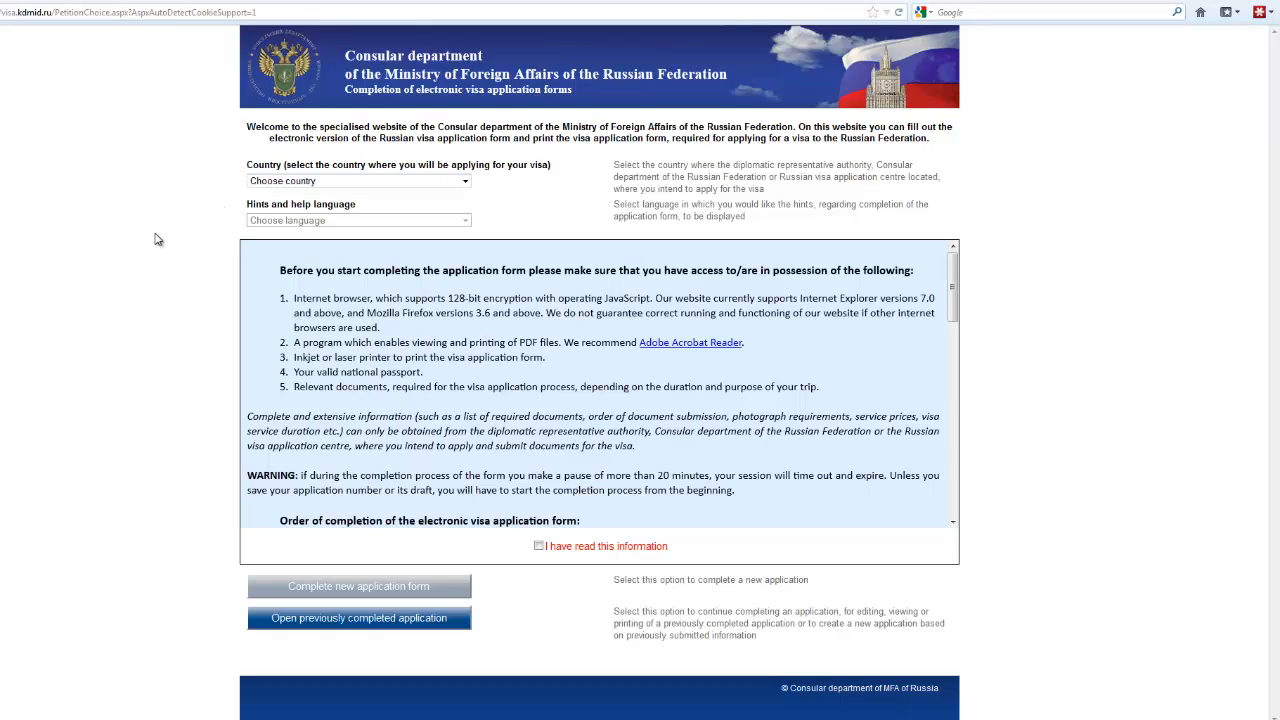
pyautogui.click(465, 183)
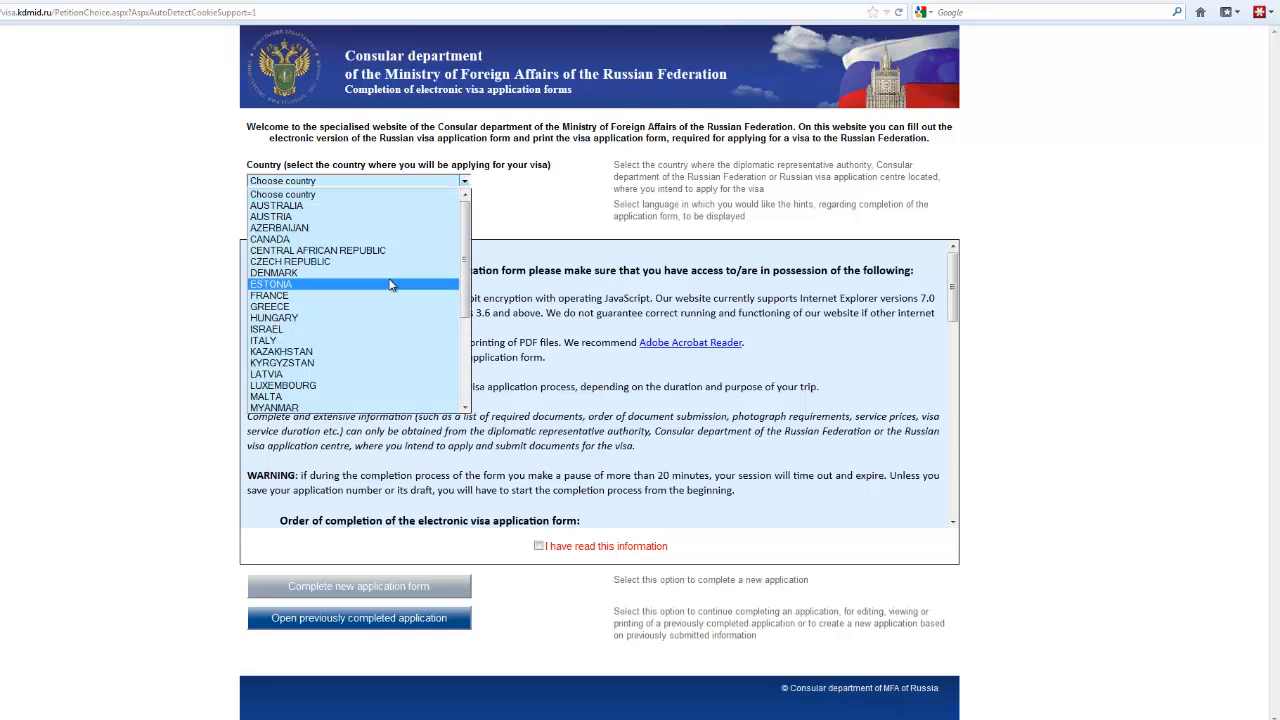
pyautogui.scroll(-2, 395, 295)
pyautogui.scroll(-2, 395, 295)
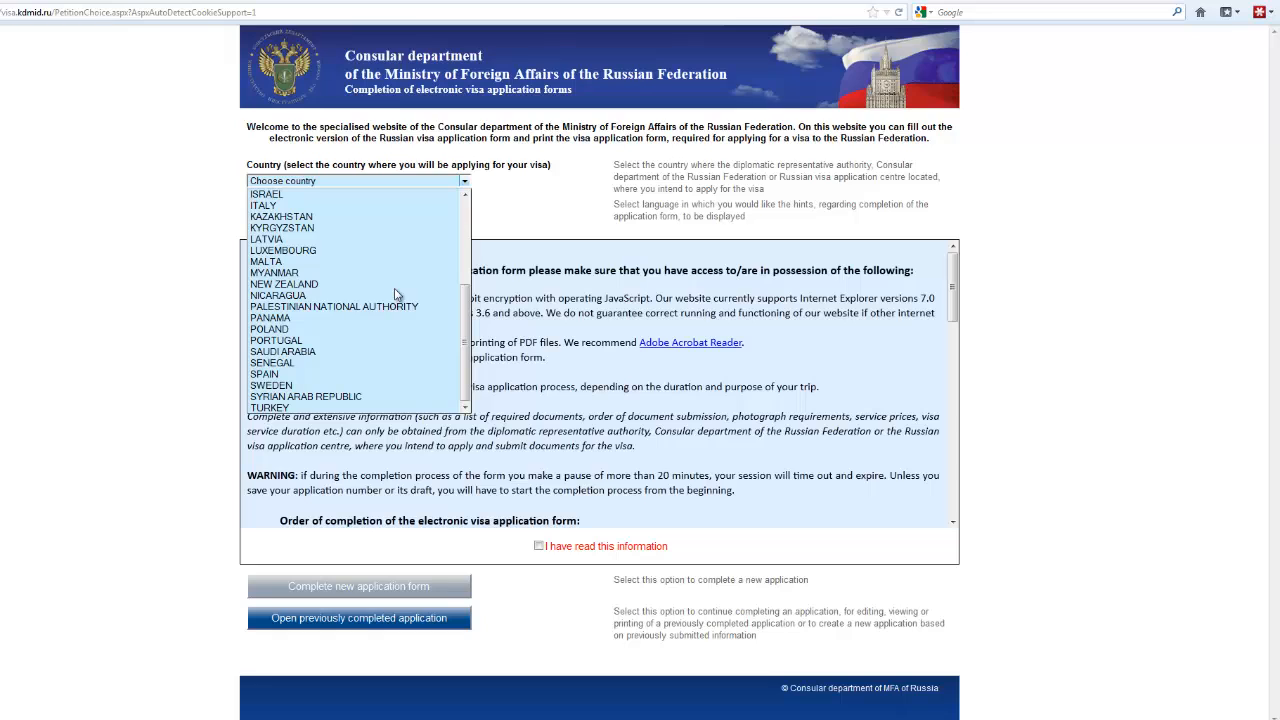
pyautogui.scroll(2, 392, 305)
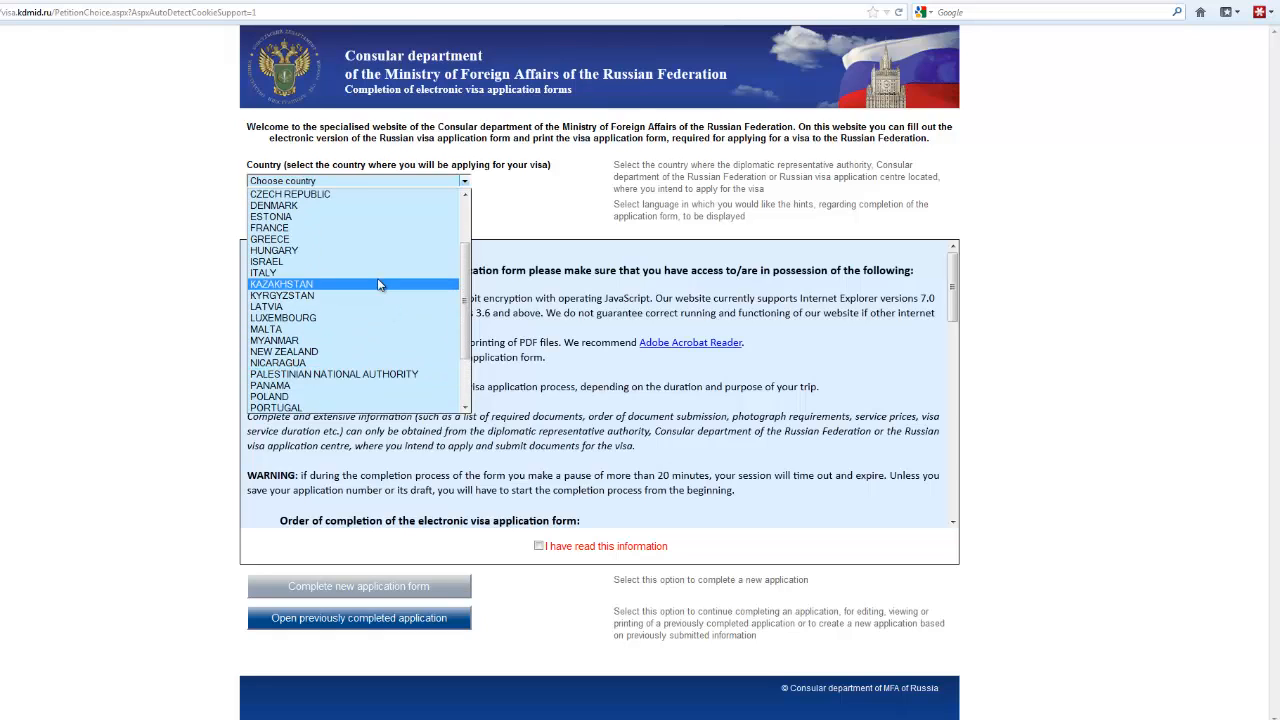
pyautogui.click(361, 351)
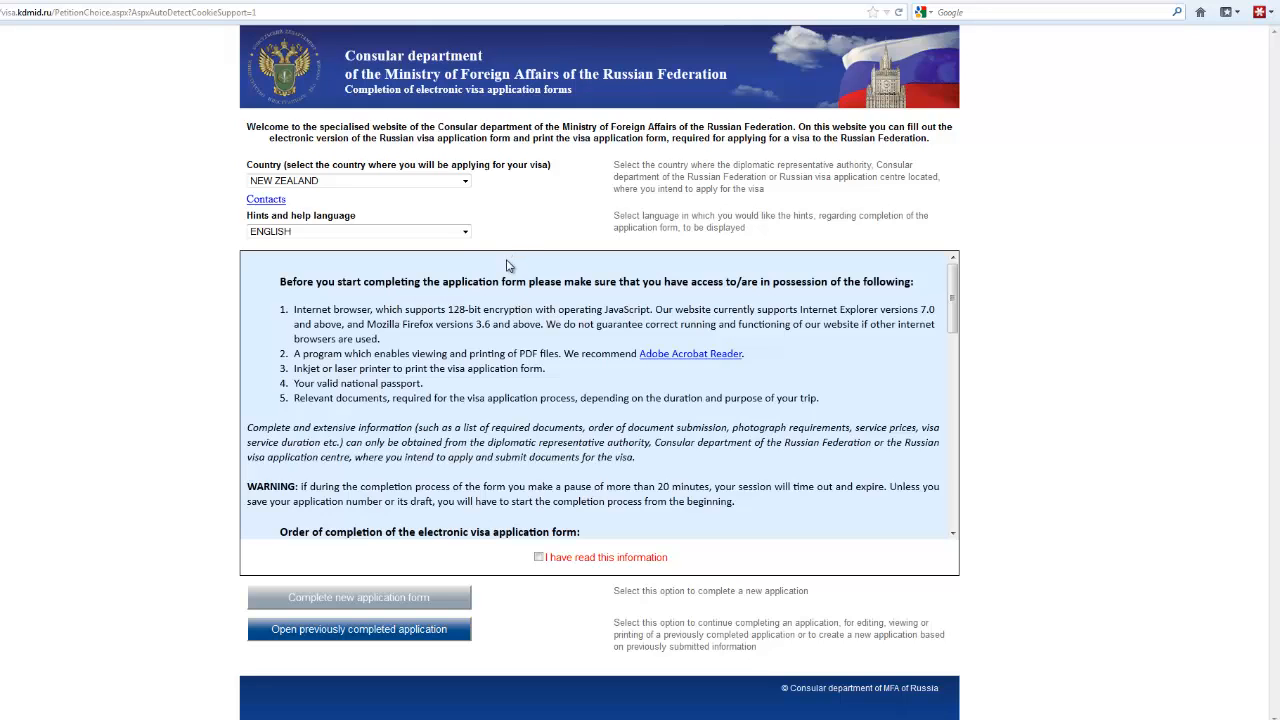
pyautogui.click(281, 233)
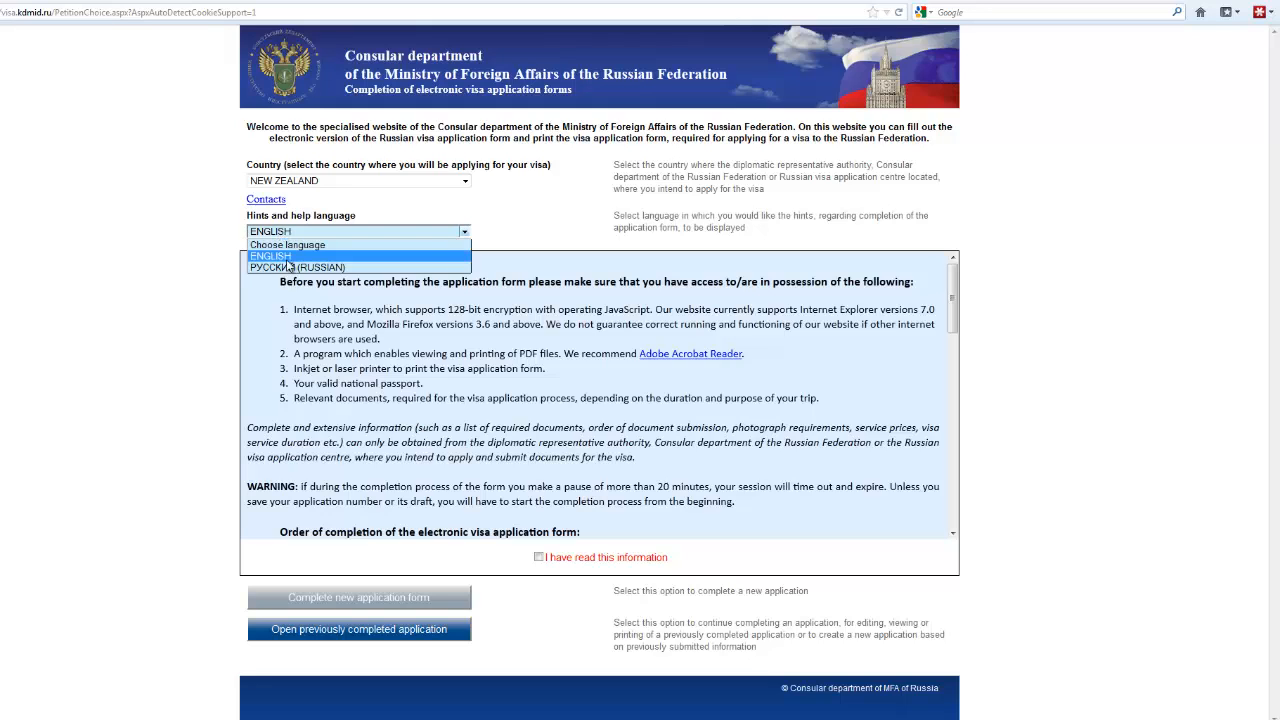
pyautogui.click(288, 257)
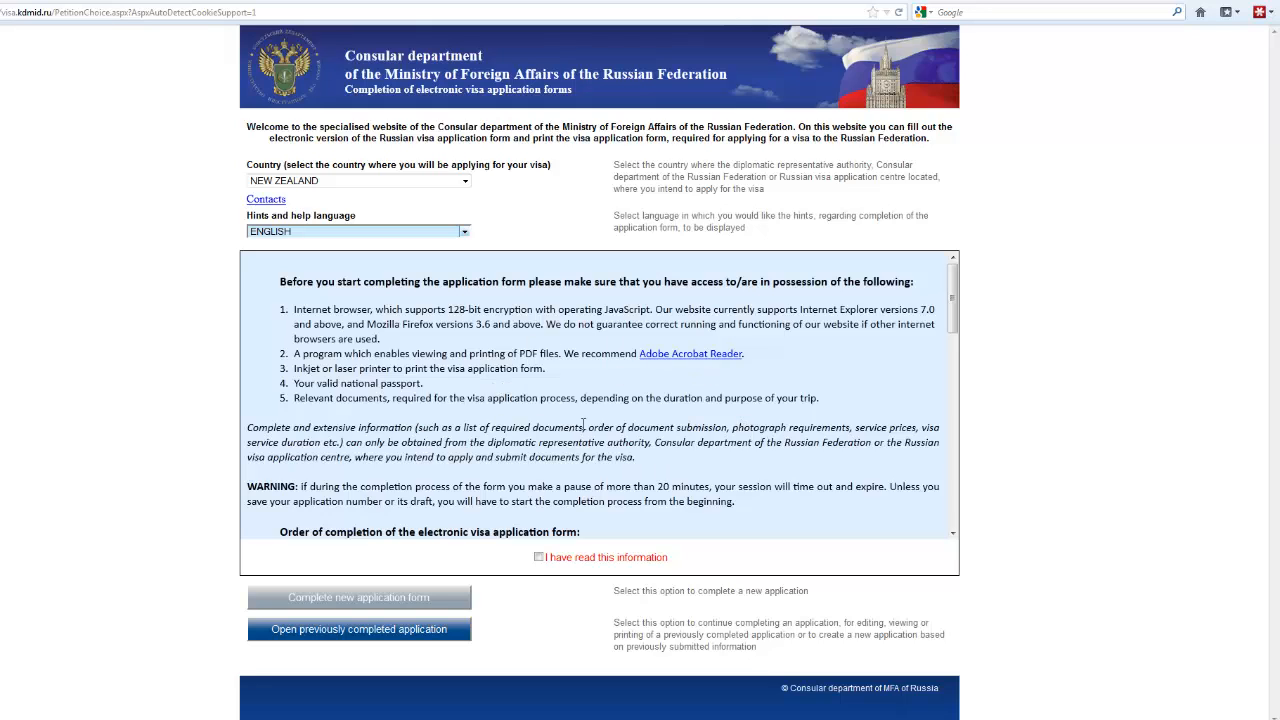
pyautogui.click(539, 558)
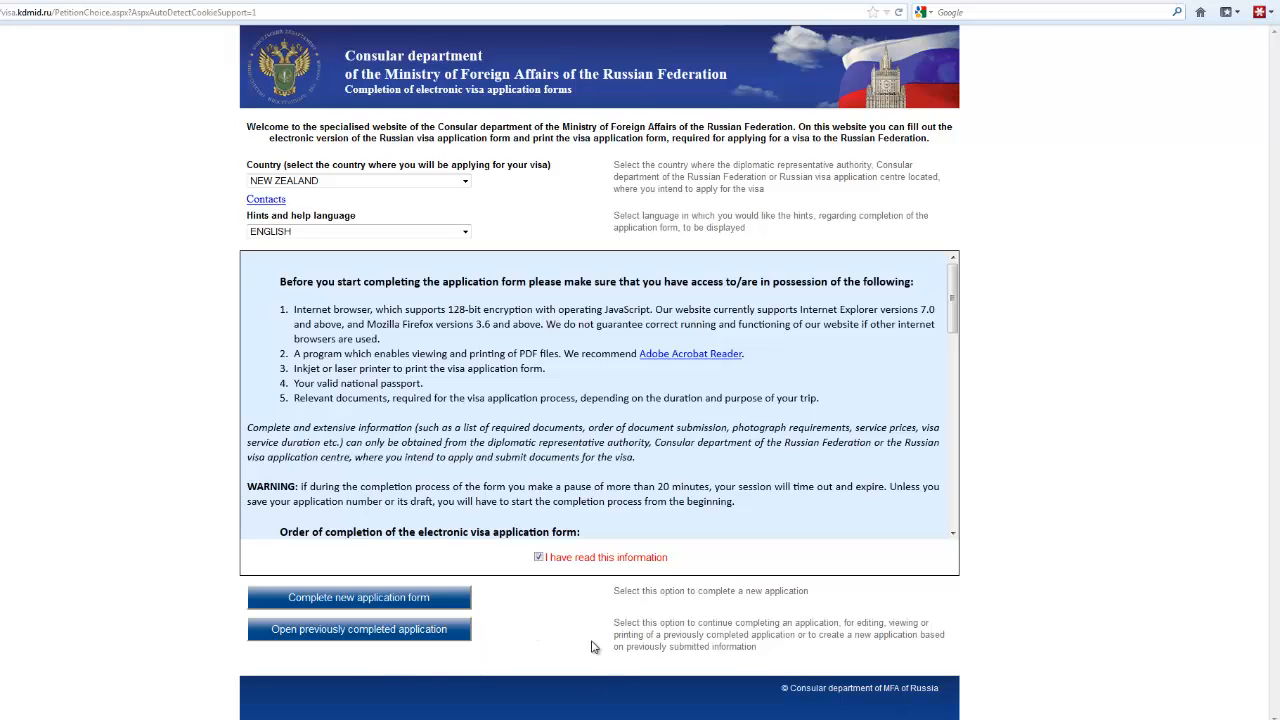
pyautogui.click(374, 599)
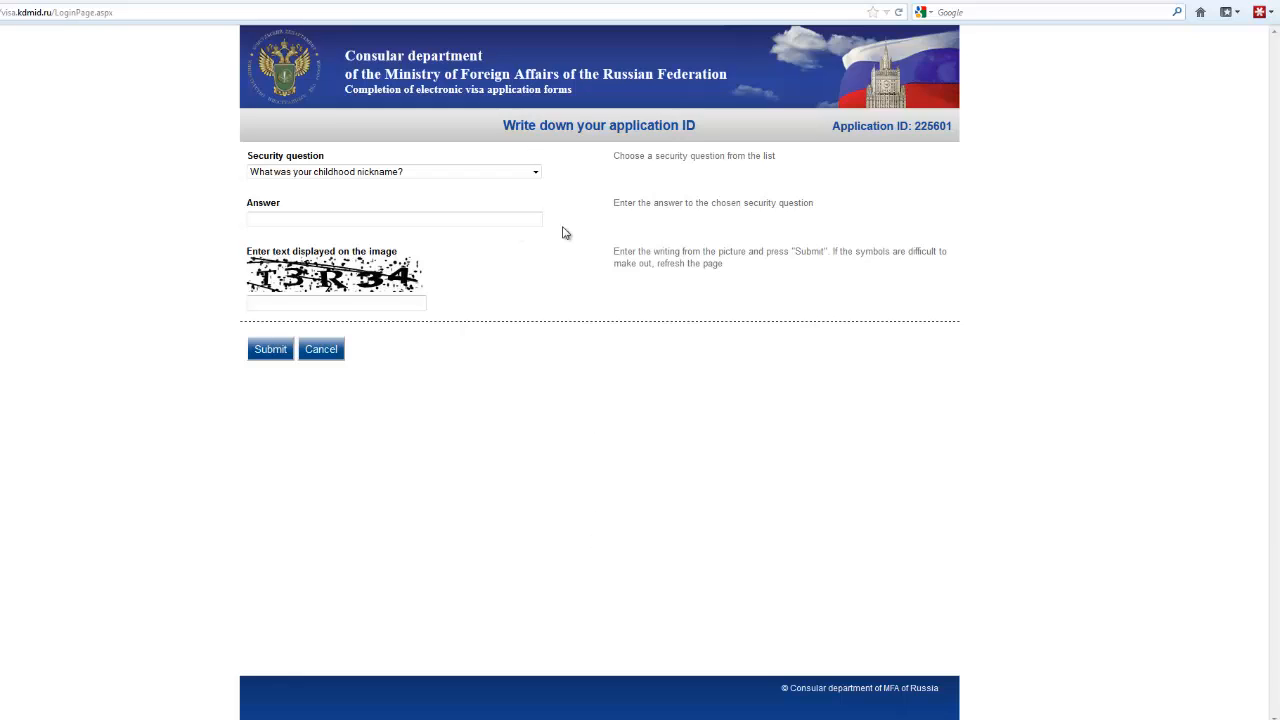
# Step: Pick the youngest child's middle name security question, enter the secret answer, and fill in the image text
pyautogui.click(535, 174)
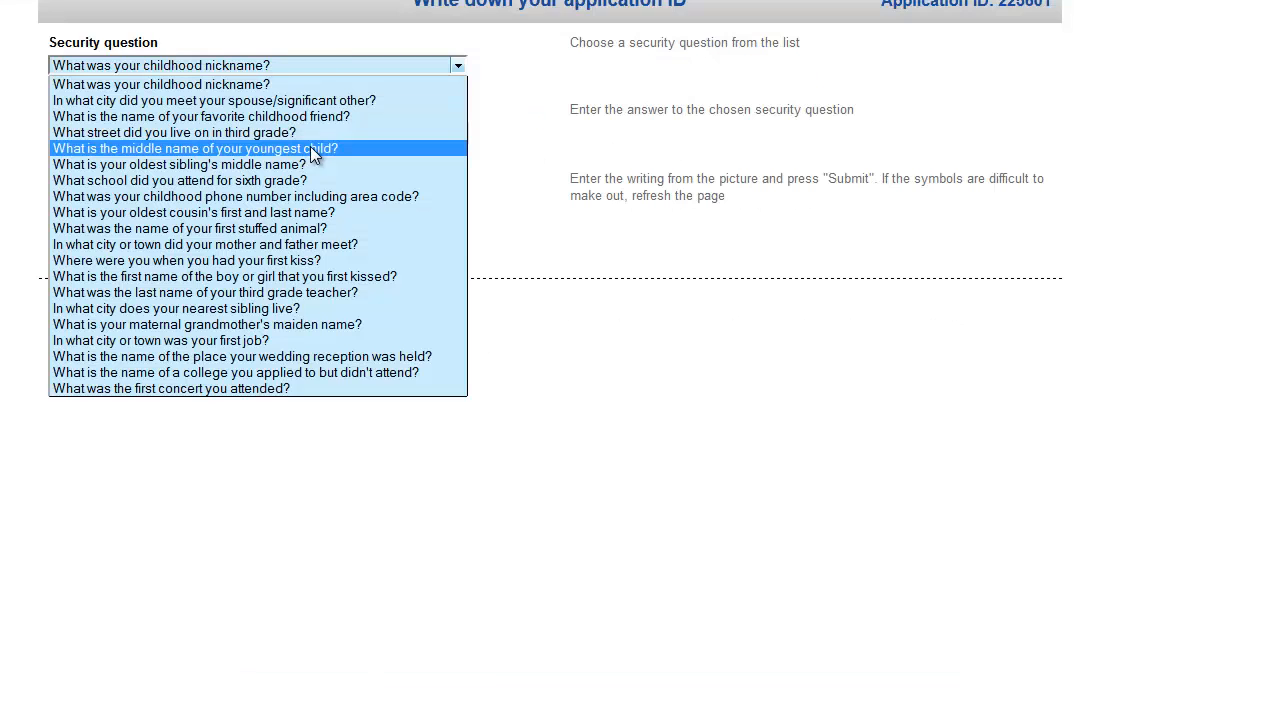
pyautogui.click(310, 148)
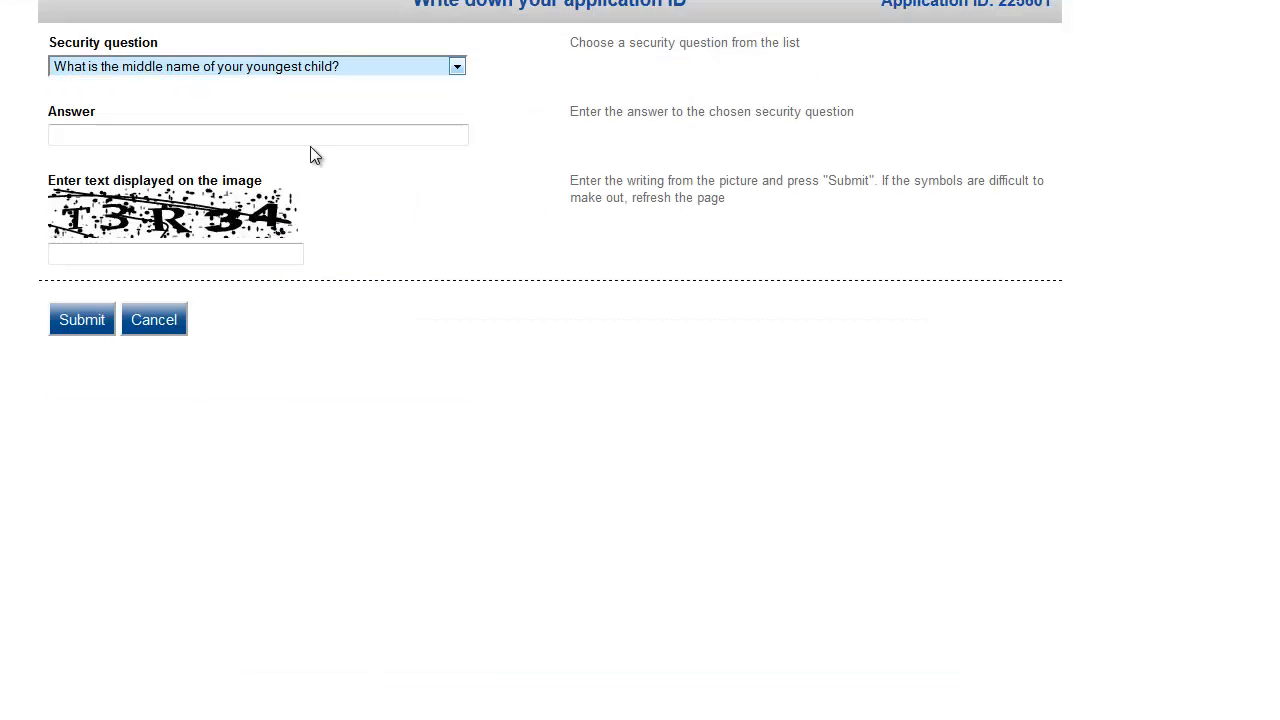
pyautogui.click(71, 134)
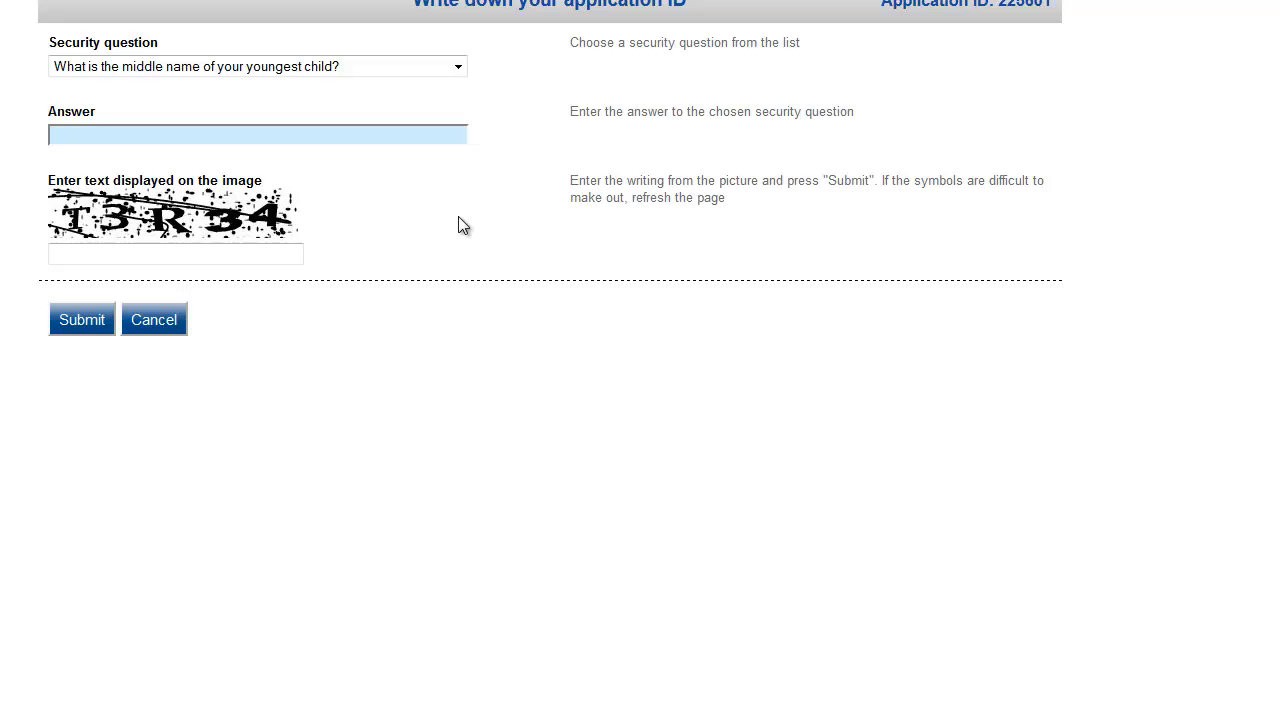
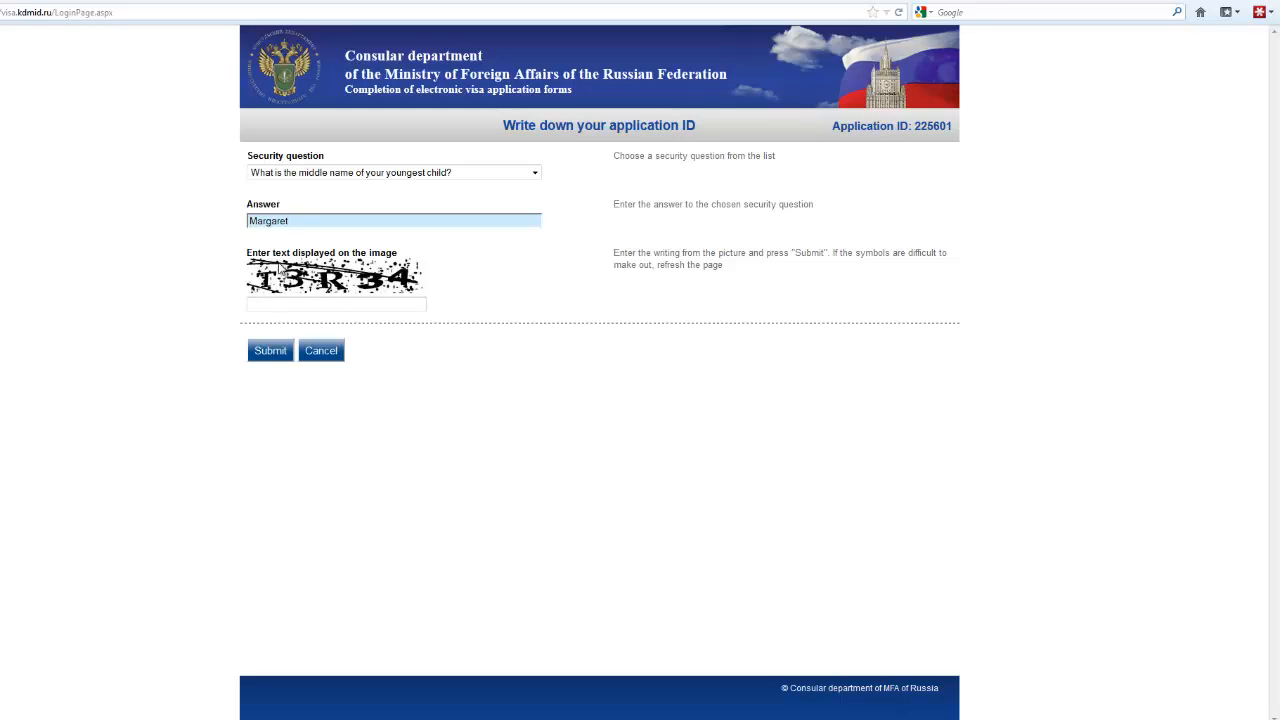
pyautogui.click(256, 305)
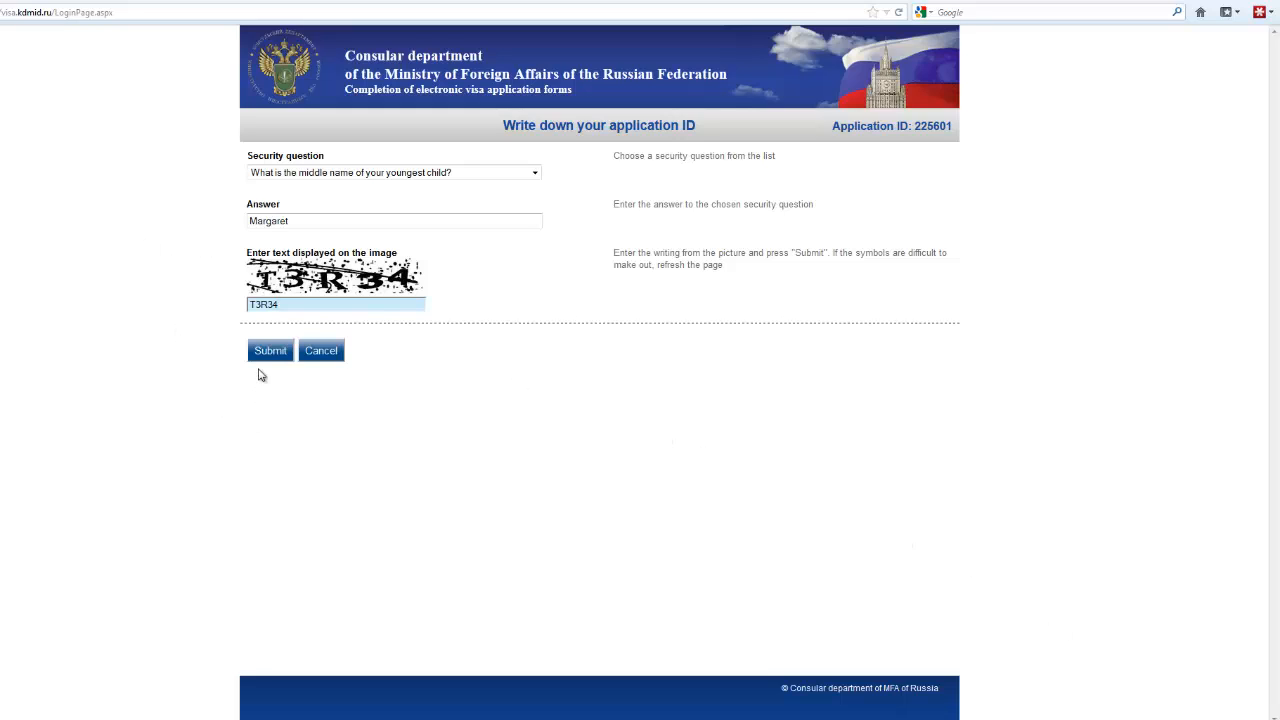
# Step: Submit the security details, cancel printing the application ID, and continue to Visa details
pyautogui.click(284, 347)
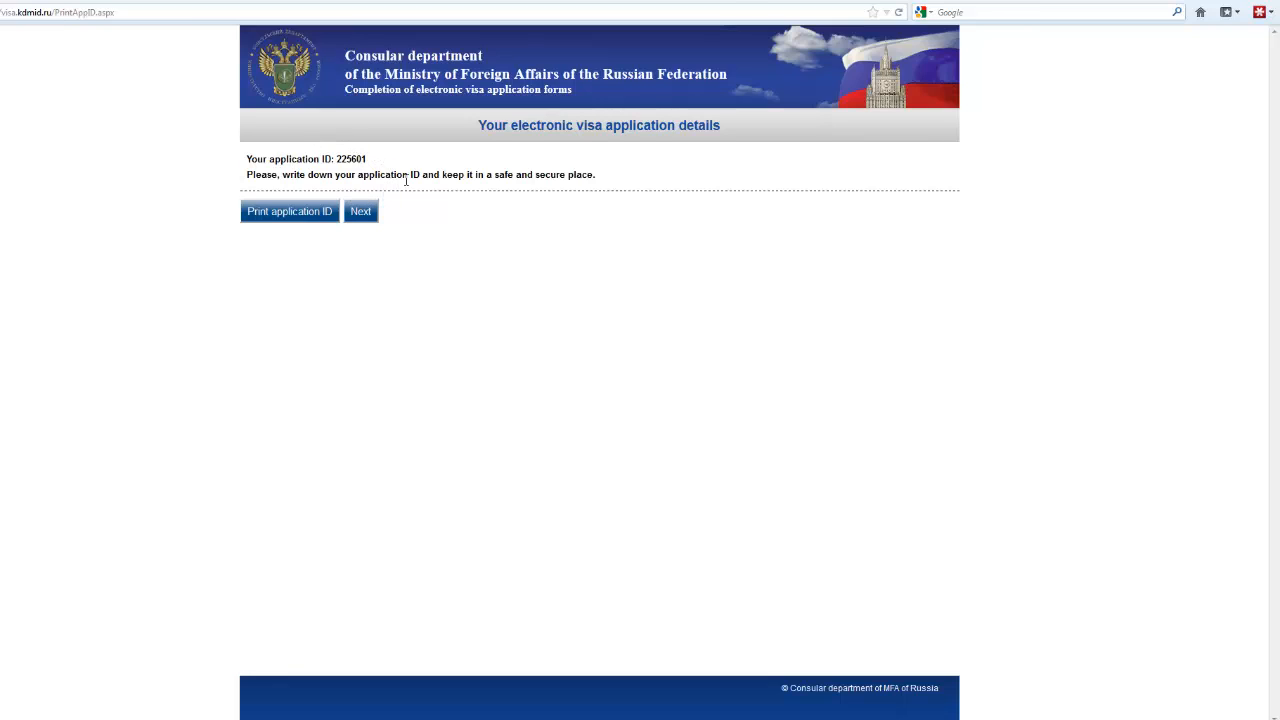
pyautogui.click(301, 213)
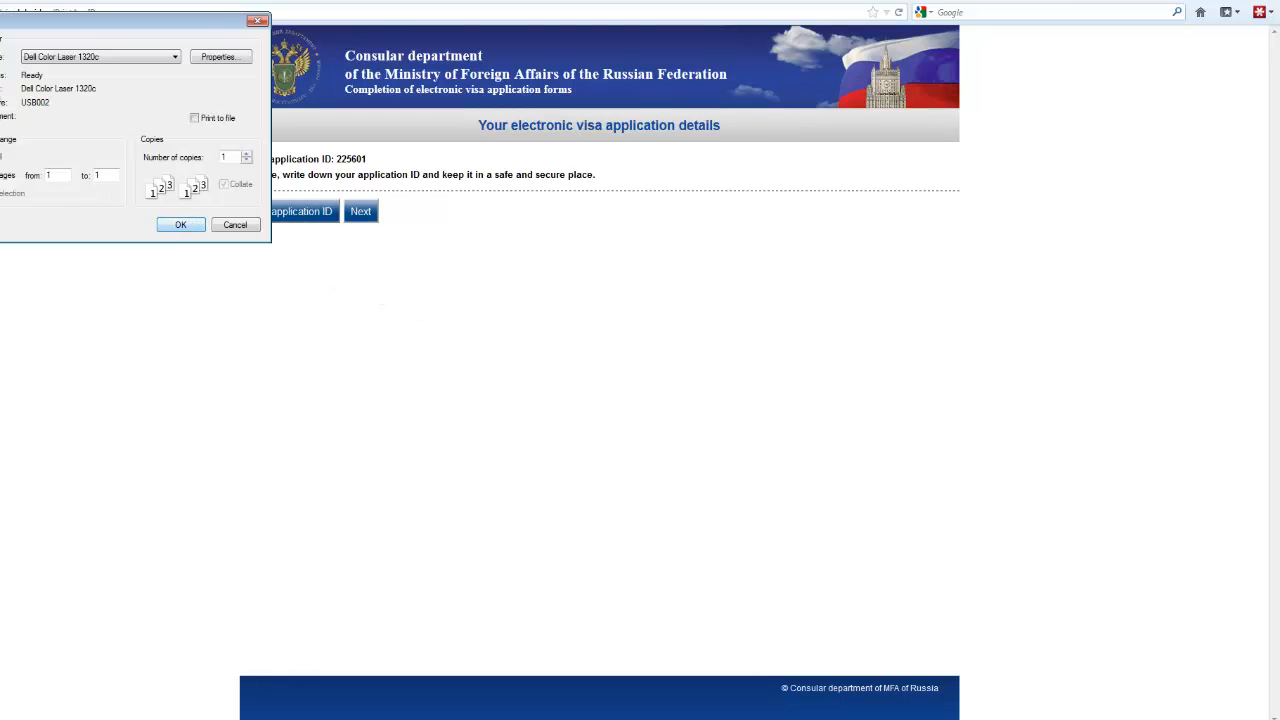
pyautogui.click(233, 226)
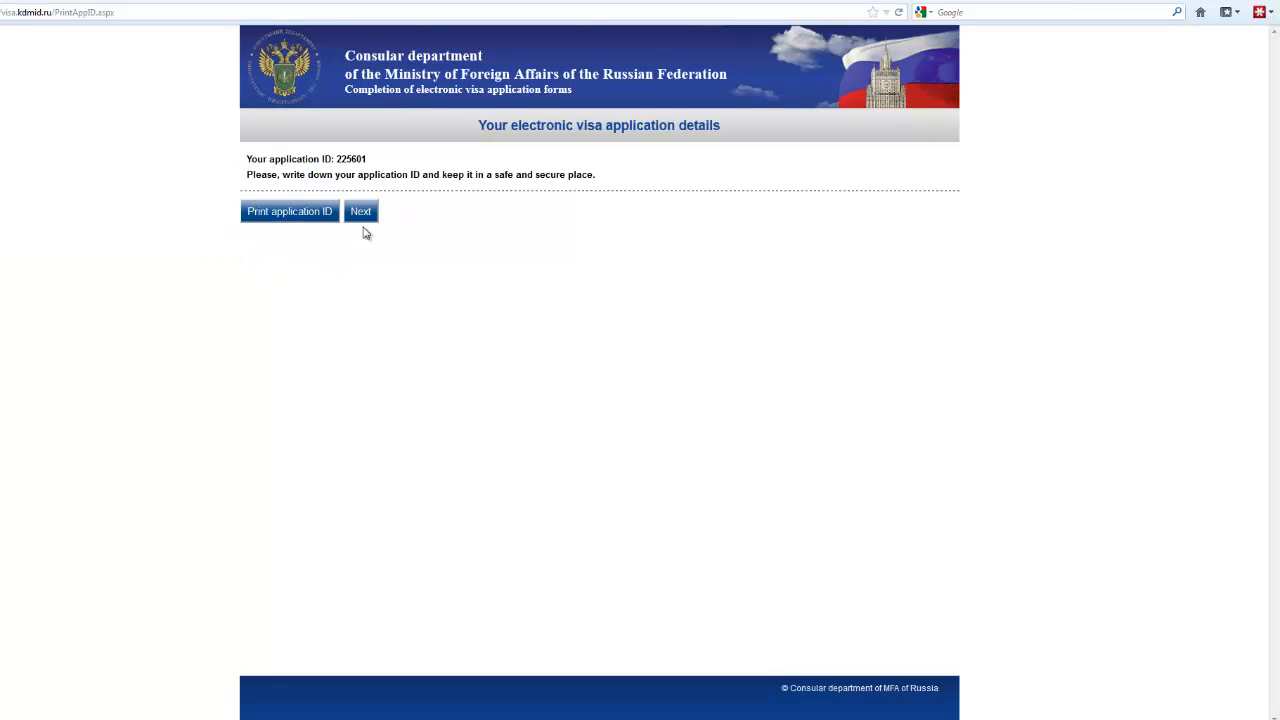
pyautogui.click(359, 212)
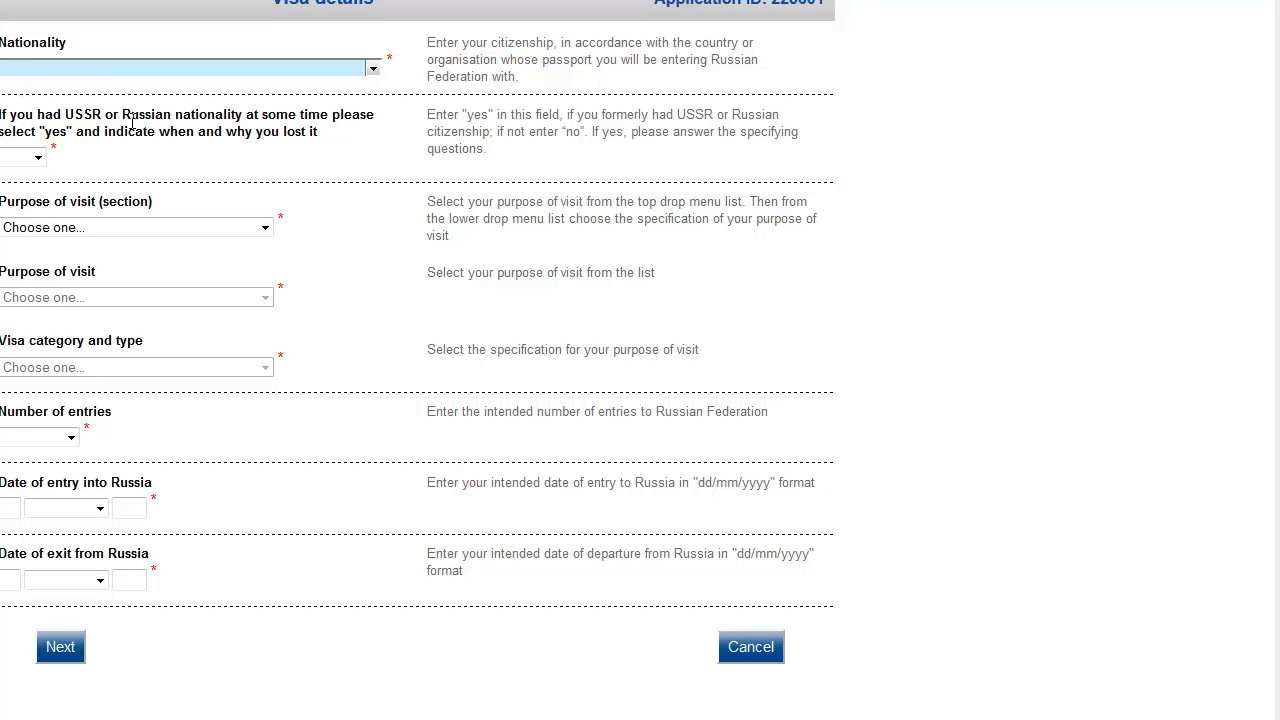
# Step: Set nationality to NEW ZEALAND and answer 'no' to former USSR or Russian nationality
pyautogui.click(372, 72)
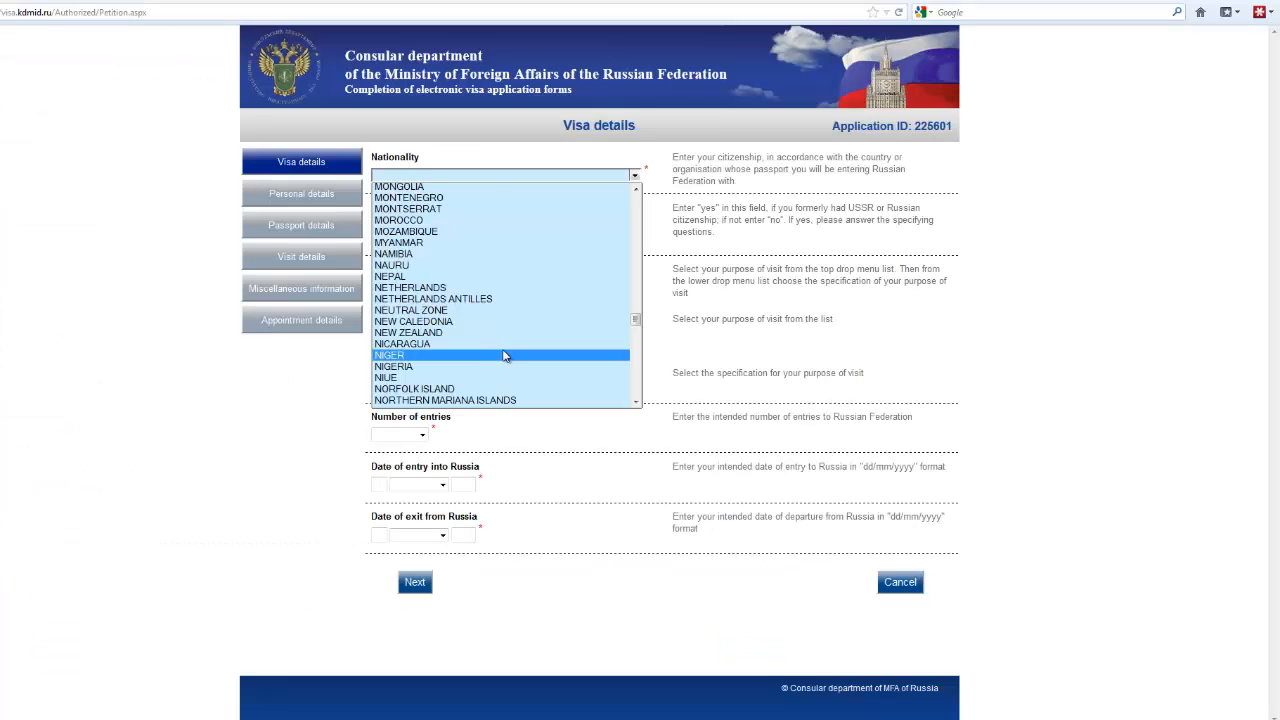
pyautogui.click(424, 333)
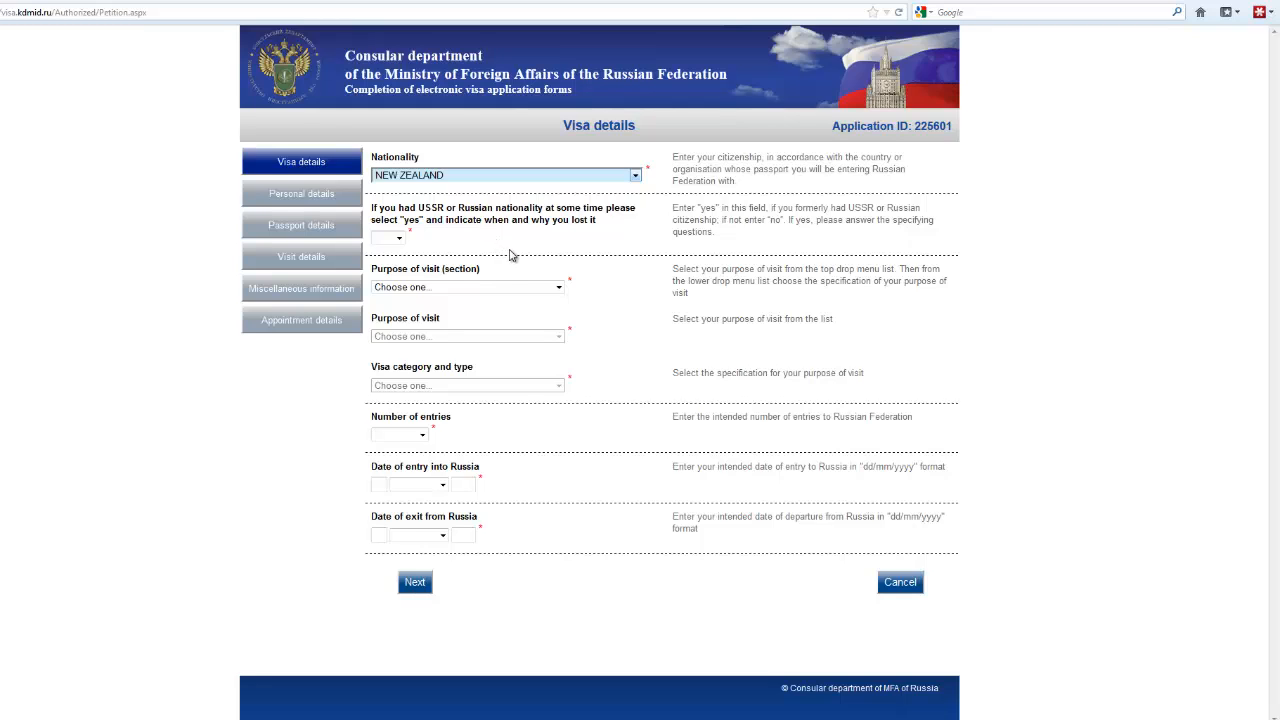
pyautogui.click(399, 239)
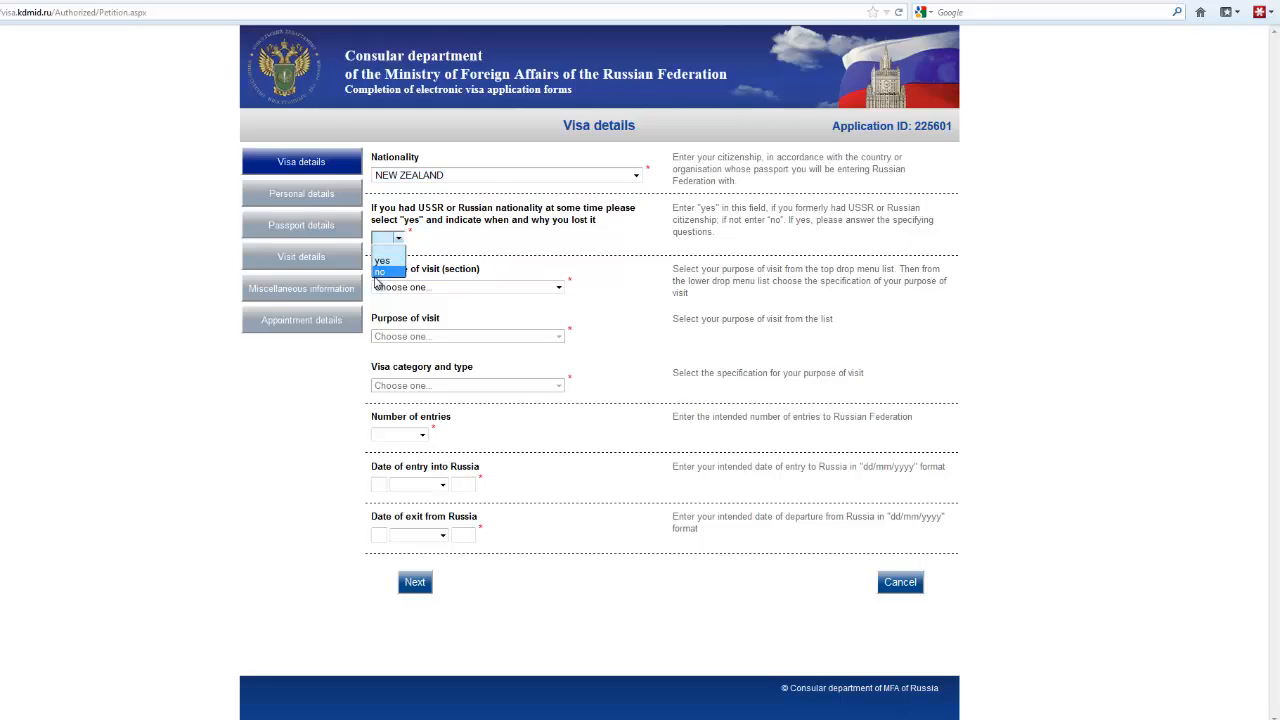
pyautogui.click(385, 272)
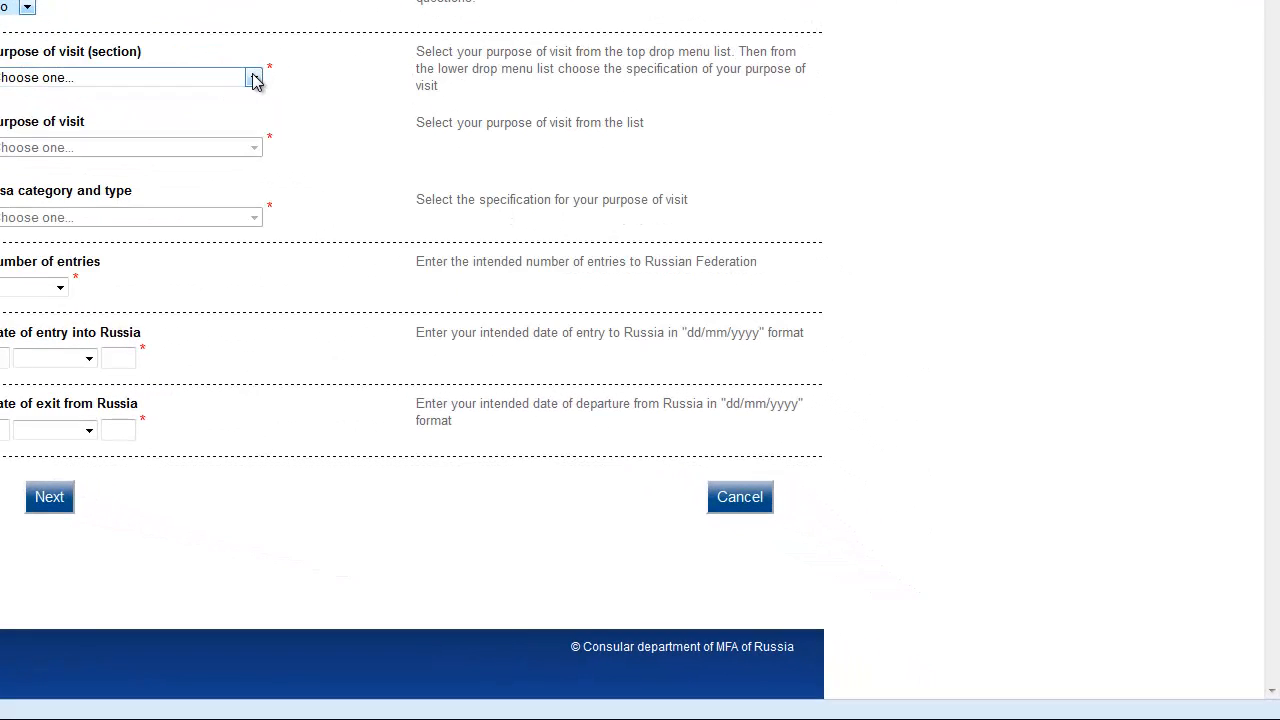
# Step: Set the purpose of visit to TOURISM
pyautogui.click(254, 79)
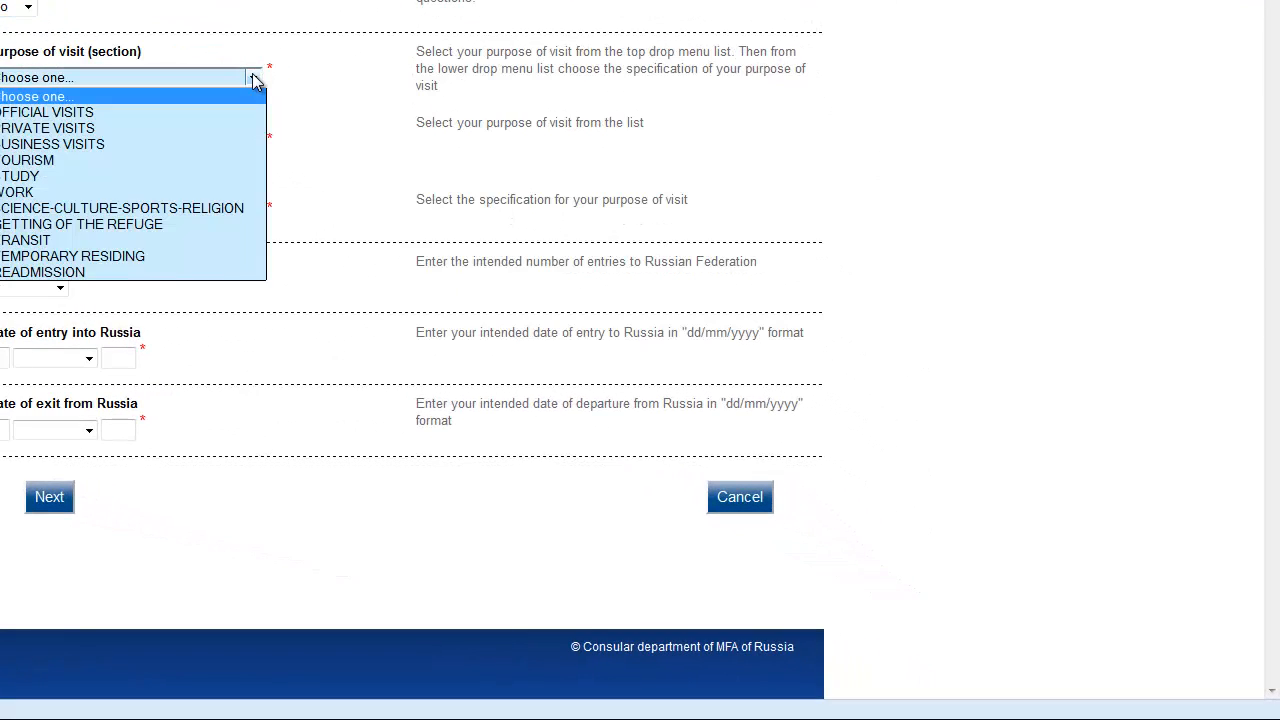
pyautogui.click(59, 159)
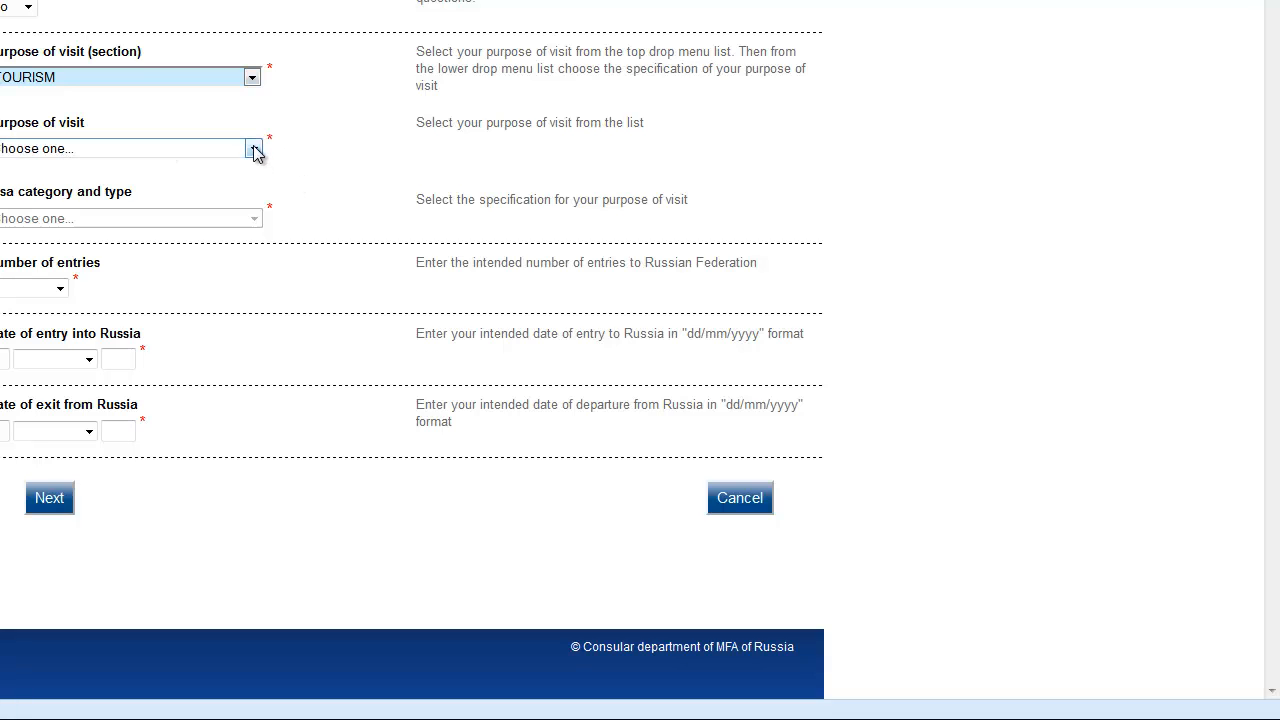
pyautogui.click(254, 150)
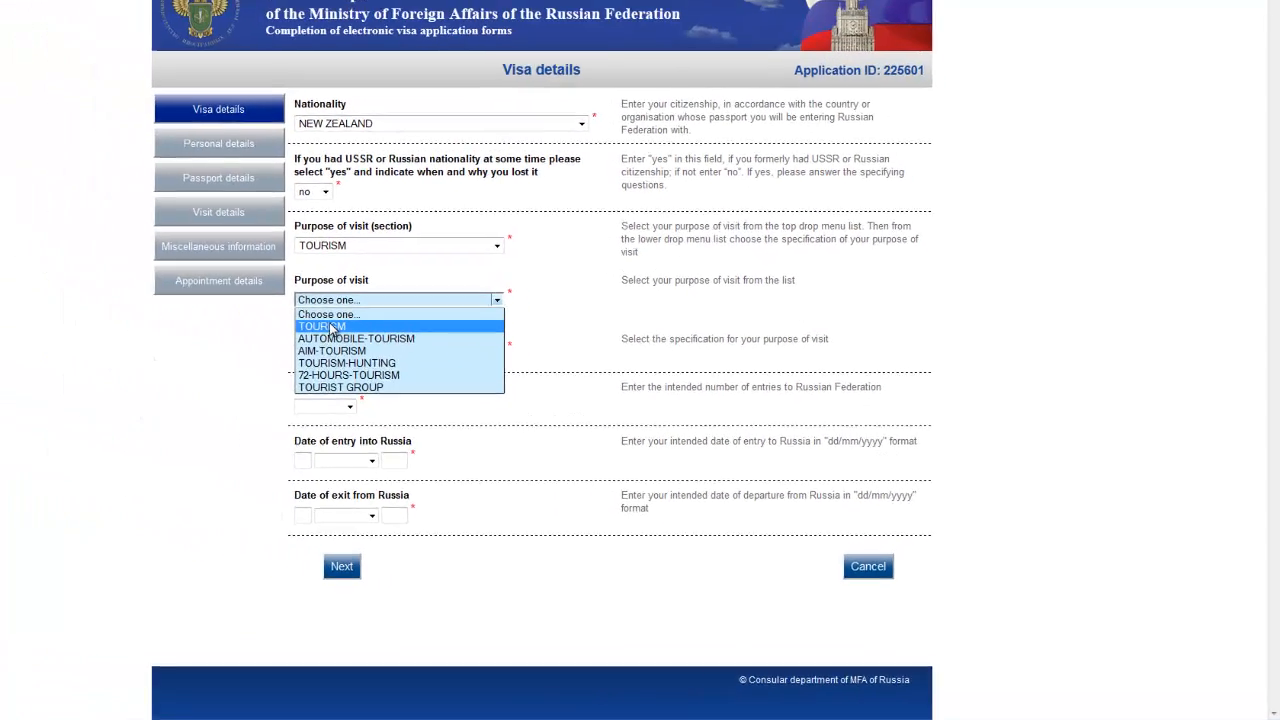
pyautogui.click(35, 185)
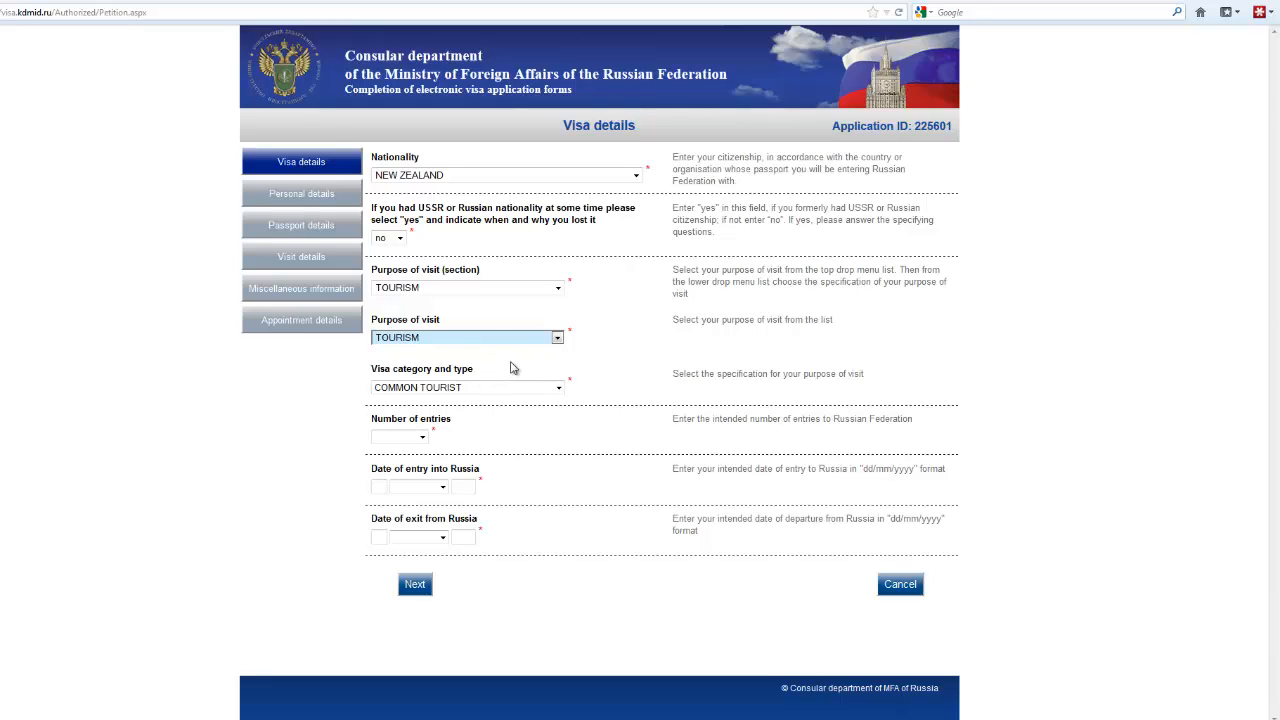
# Step: Choose visa category COMMON TOURIST, SINGLE entry, and enter 15 as the entry day
pyautogui.click(561, 388)
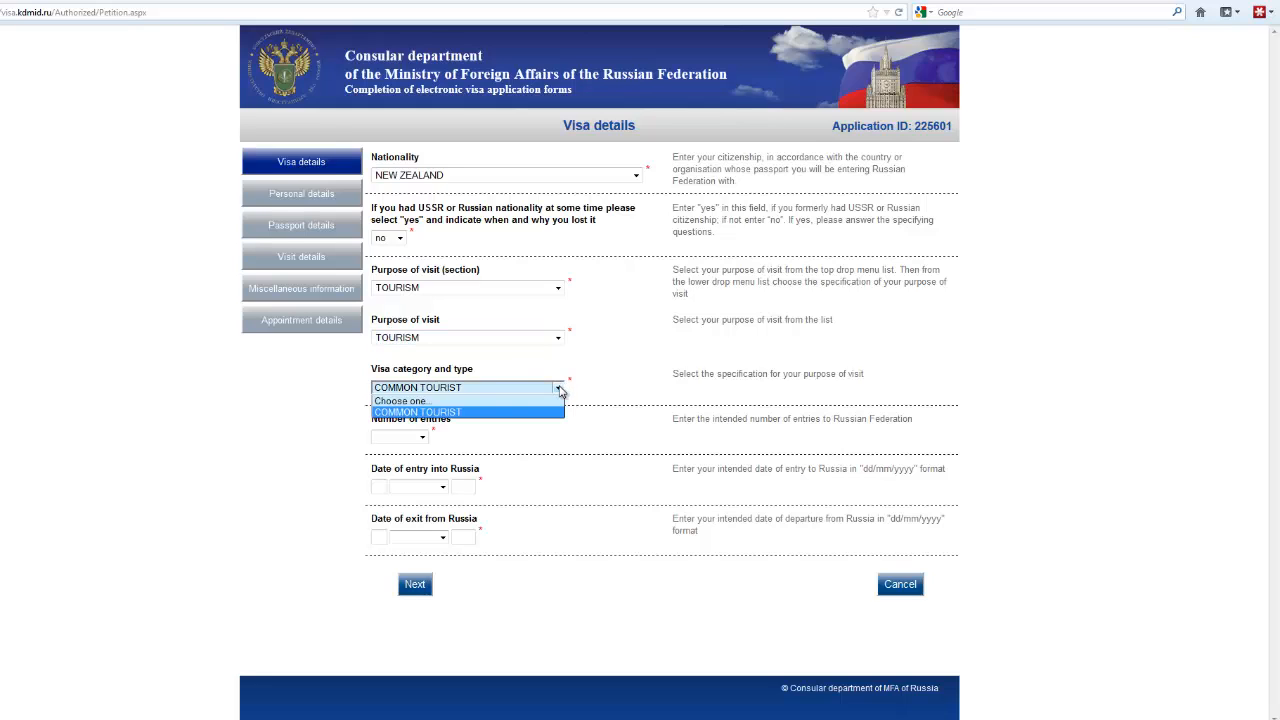
pyautogui.click(434, 412)
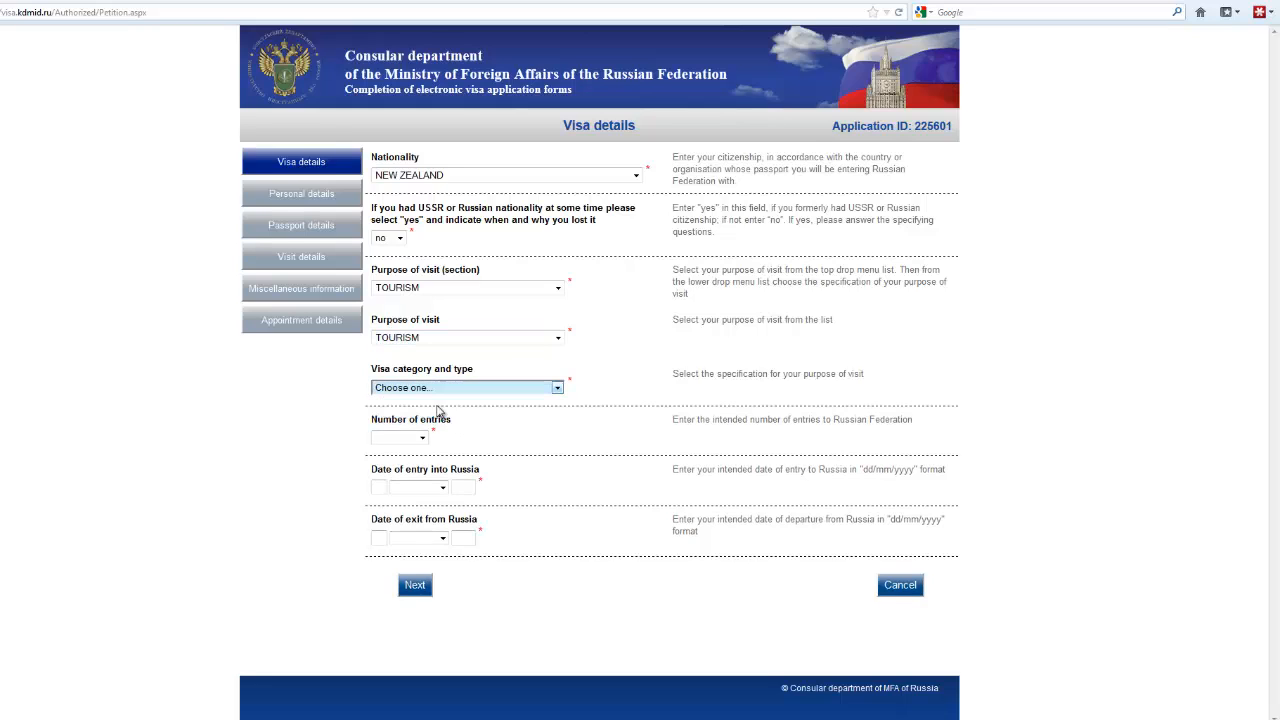
pyautogui.click(559, 388)
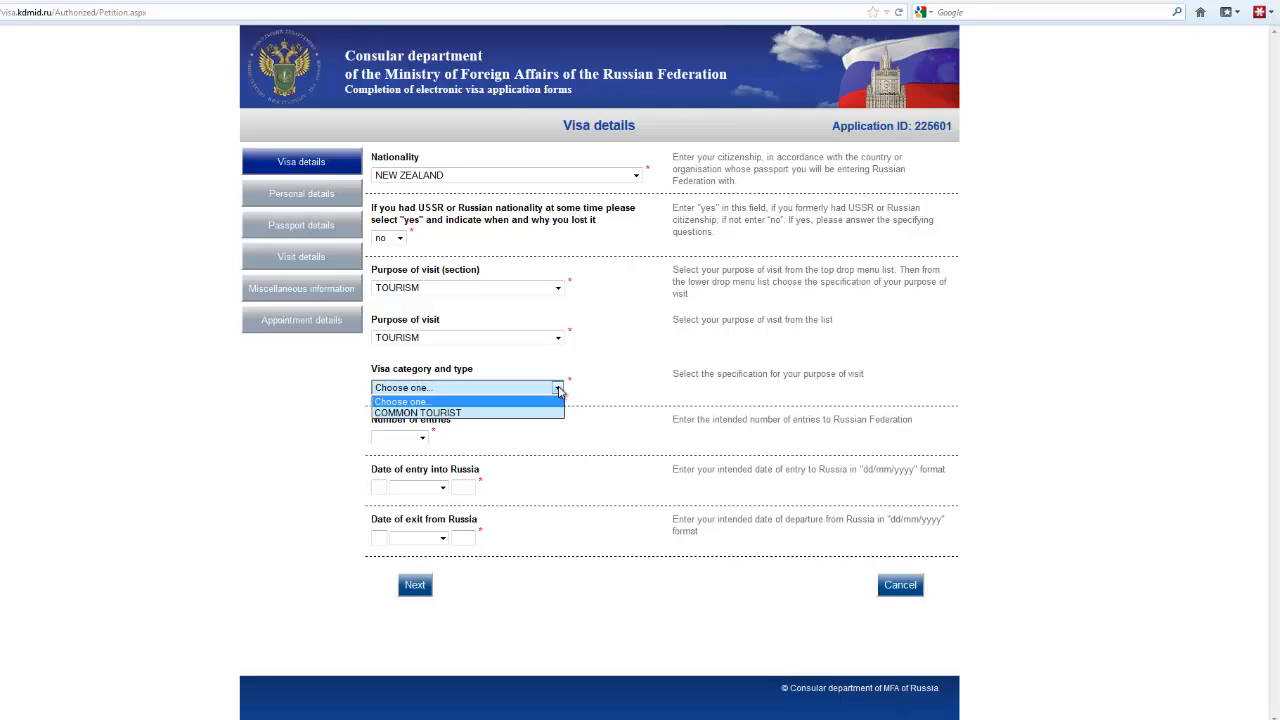
pyautogui.click(449, 413)
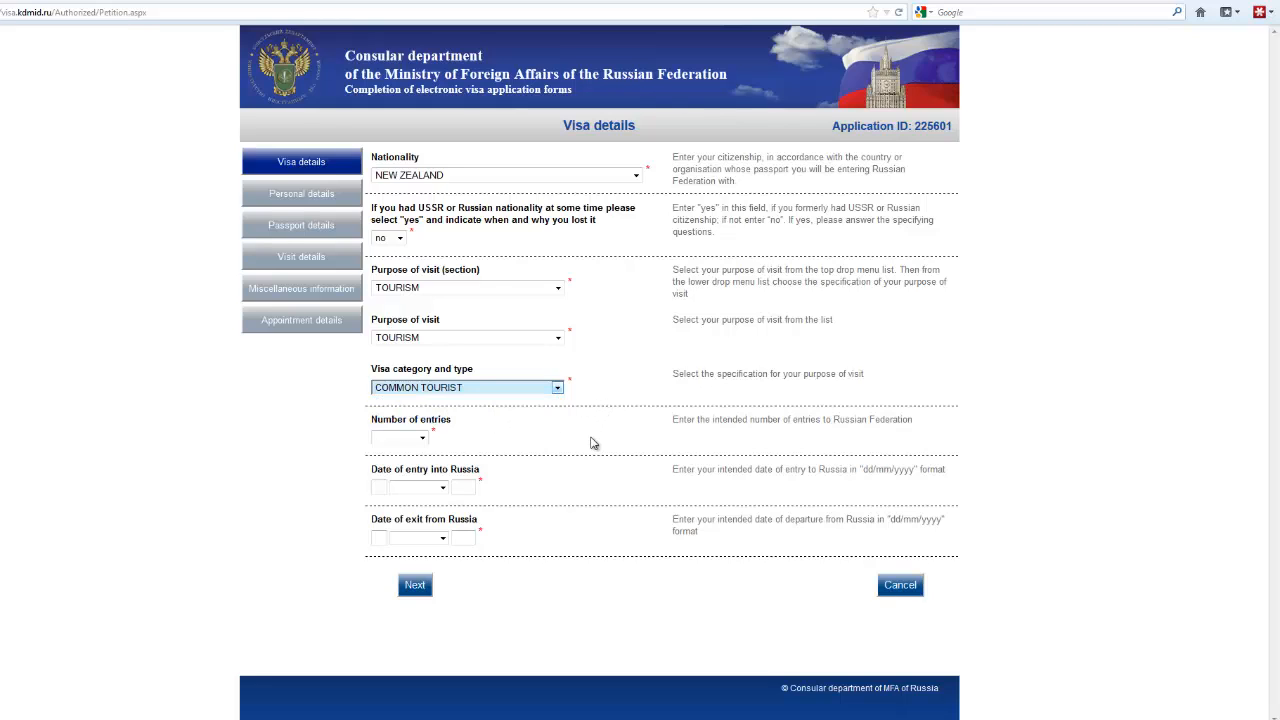
pyautogui.click(420, 439)
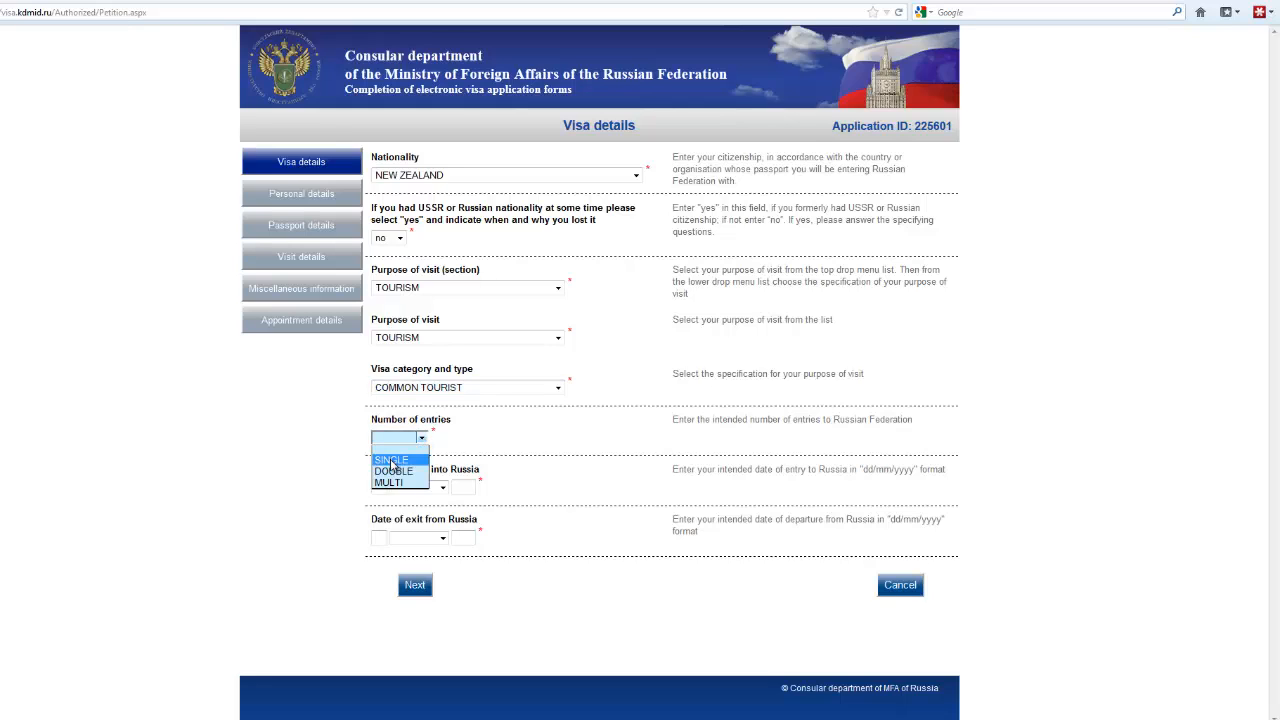
pyautogui.click(393, 462)
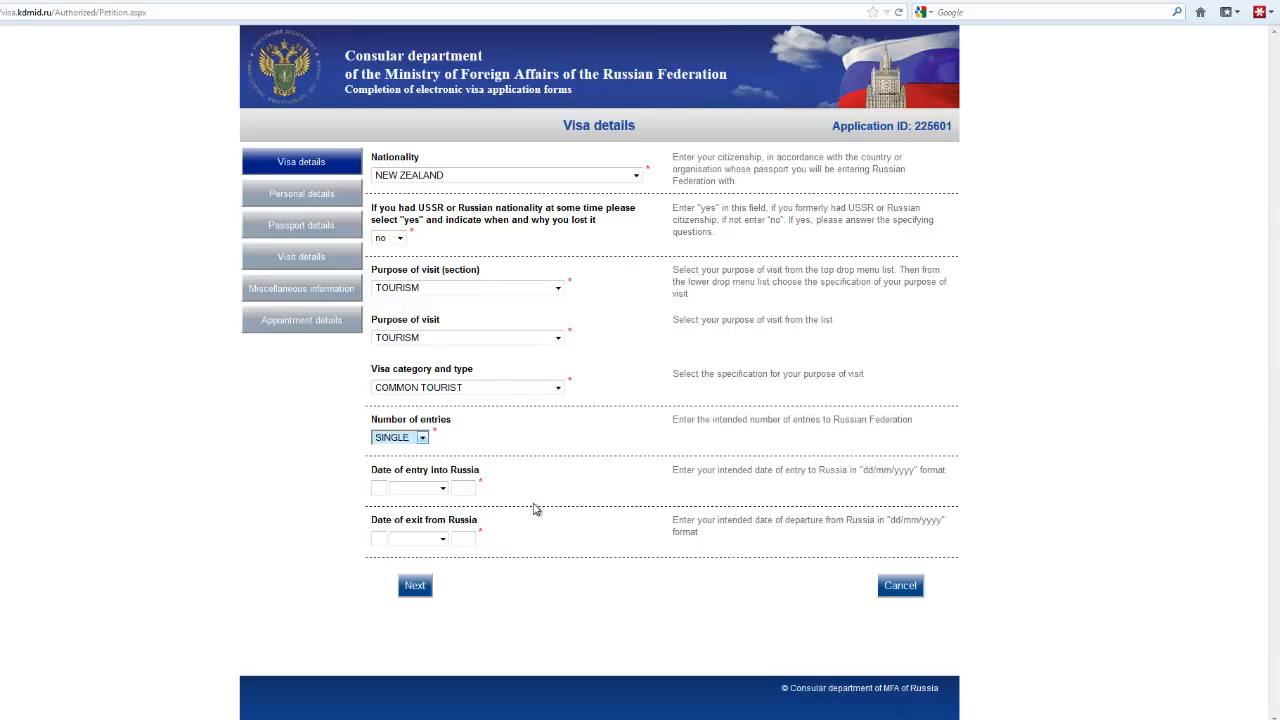
pyautogui.click(375, 487)
pyautogui.write('15')
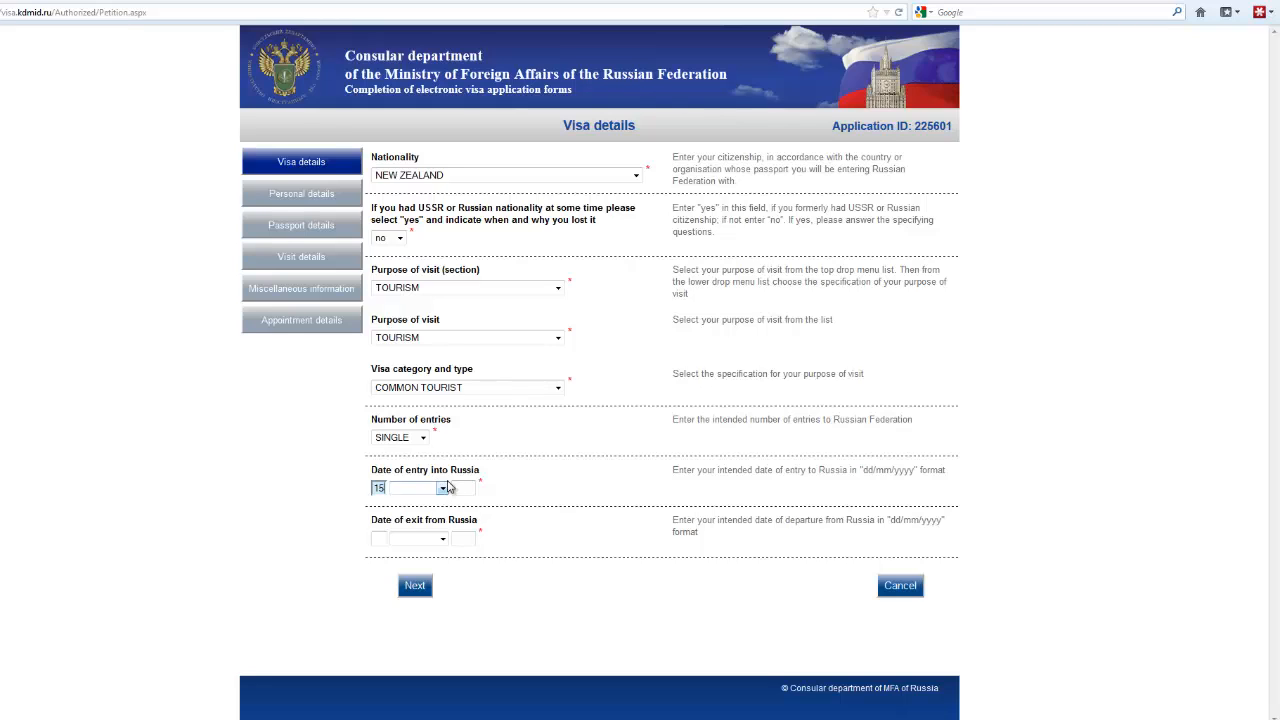
# Step: Complete the entry date with October 2012
pyautogui.click(444, 487)
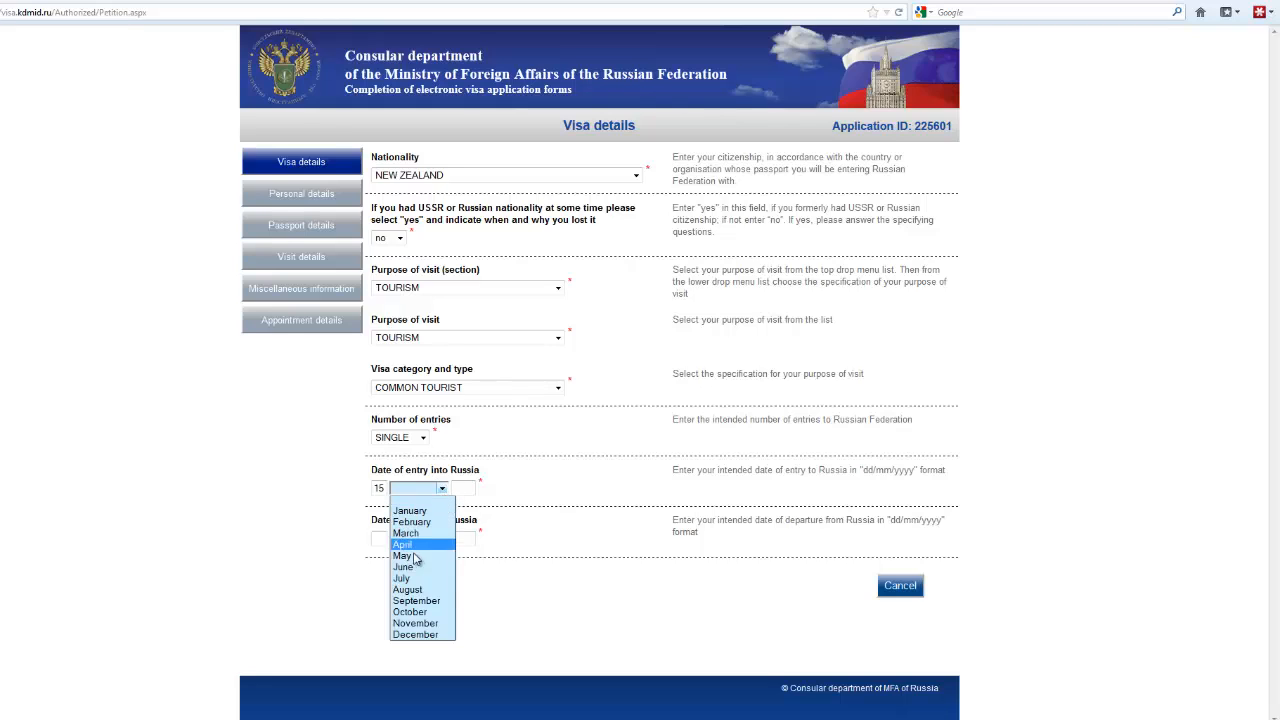
pyautogui.click(412, 612)
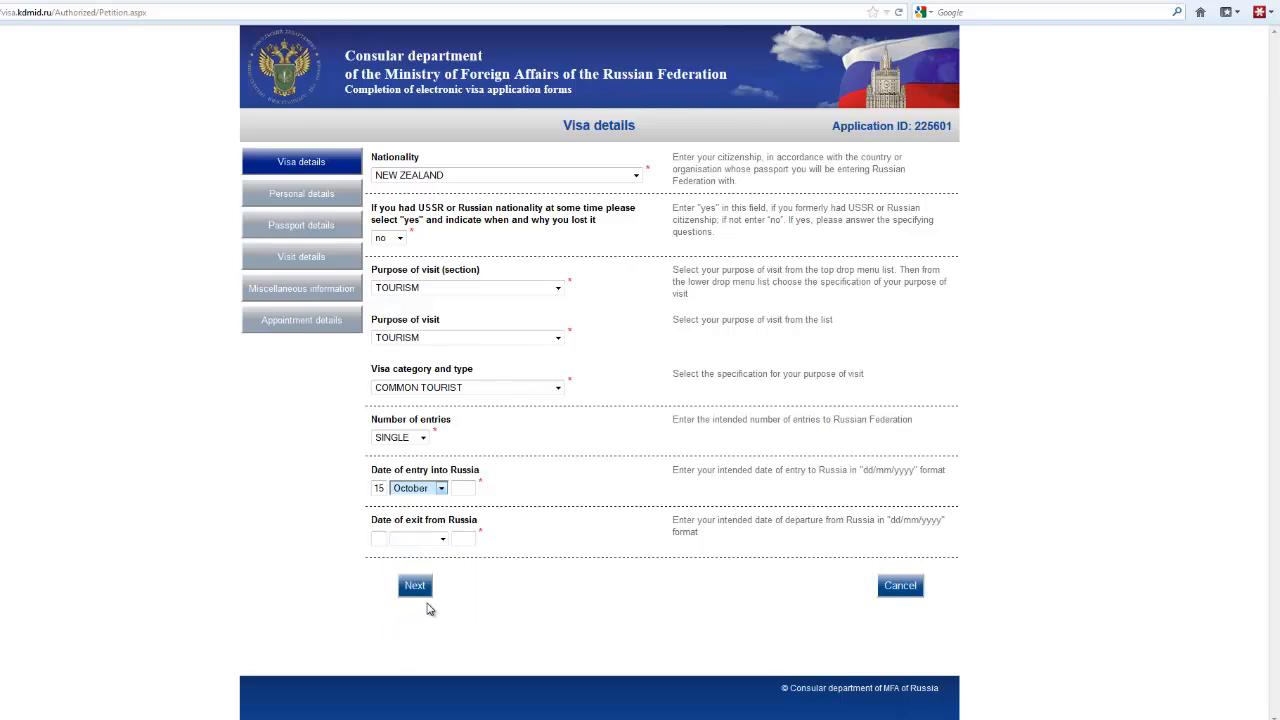
pyautogui.click(456, 488)
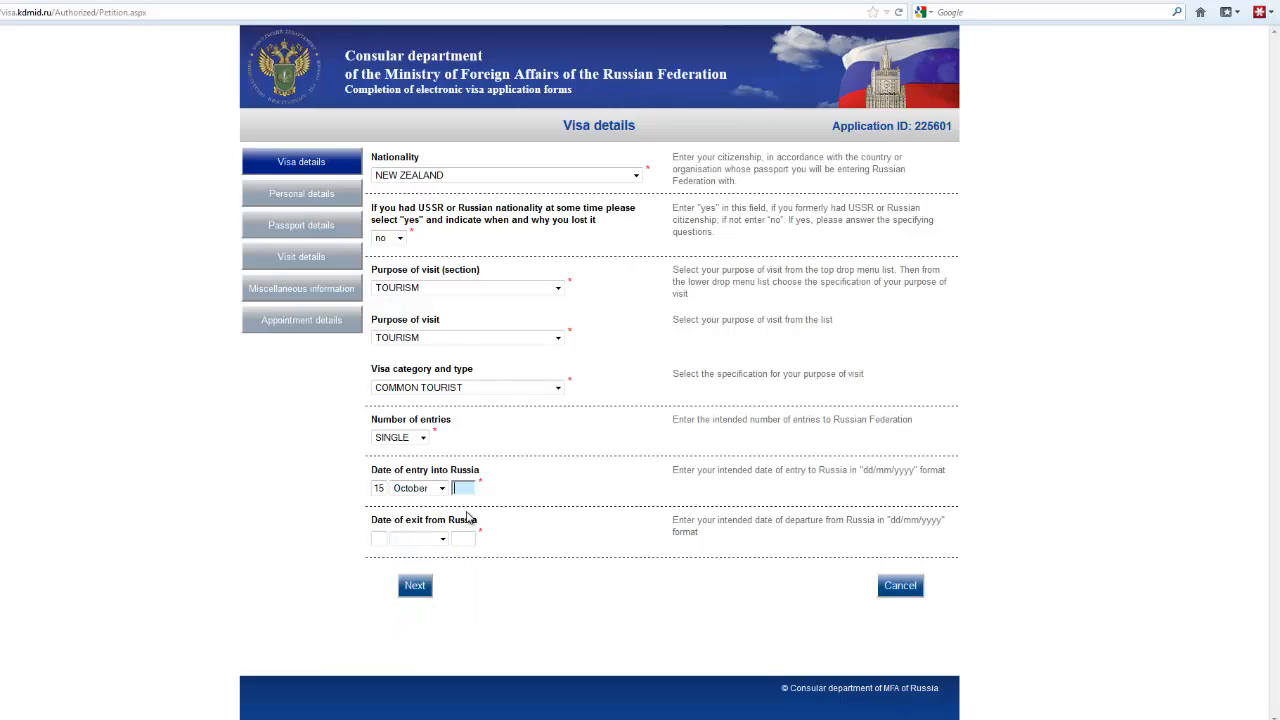
pyautogui.write('2012')
# Step: Set the exit date to 15 November 2012
pyautogui.click(375, 538)
pyautogui.write('15')
pyautogui.click(443, 539)
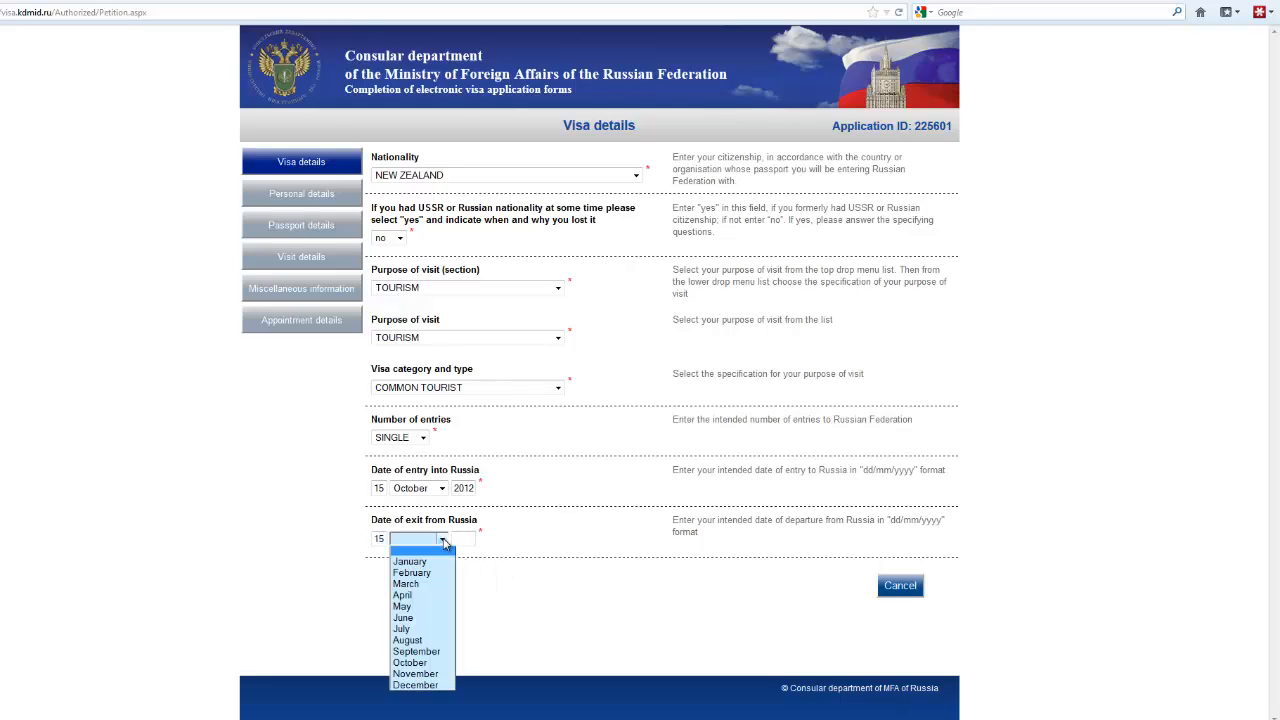
pyautogui.click(414, 674)
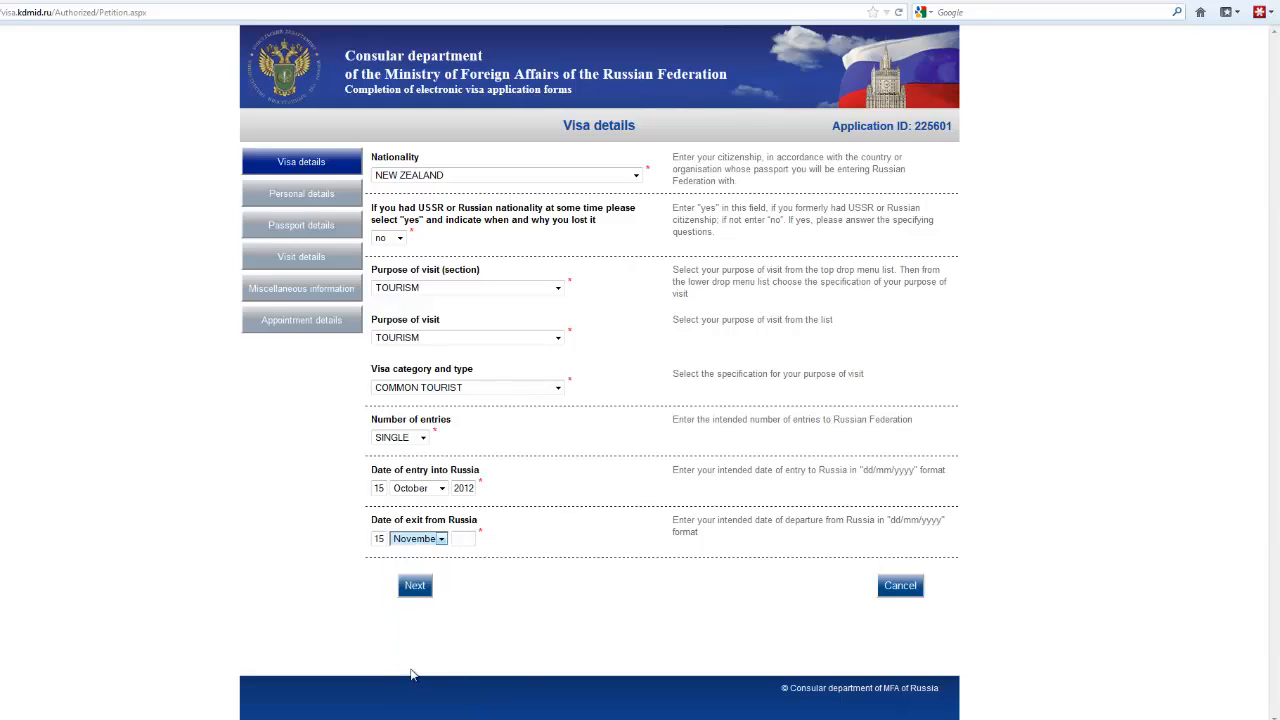
pyautogui.click(457, 538)
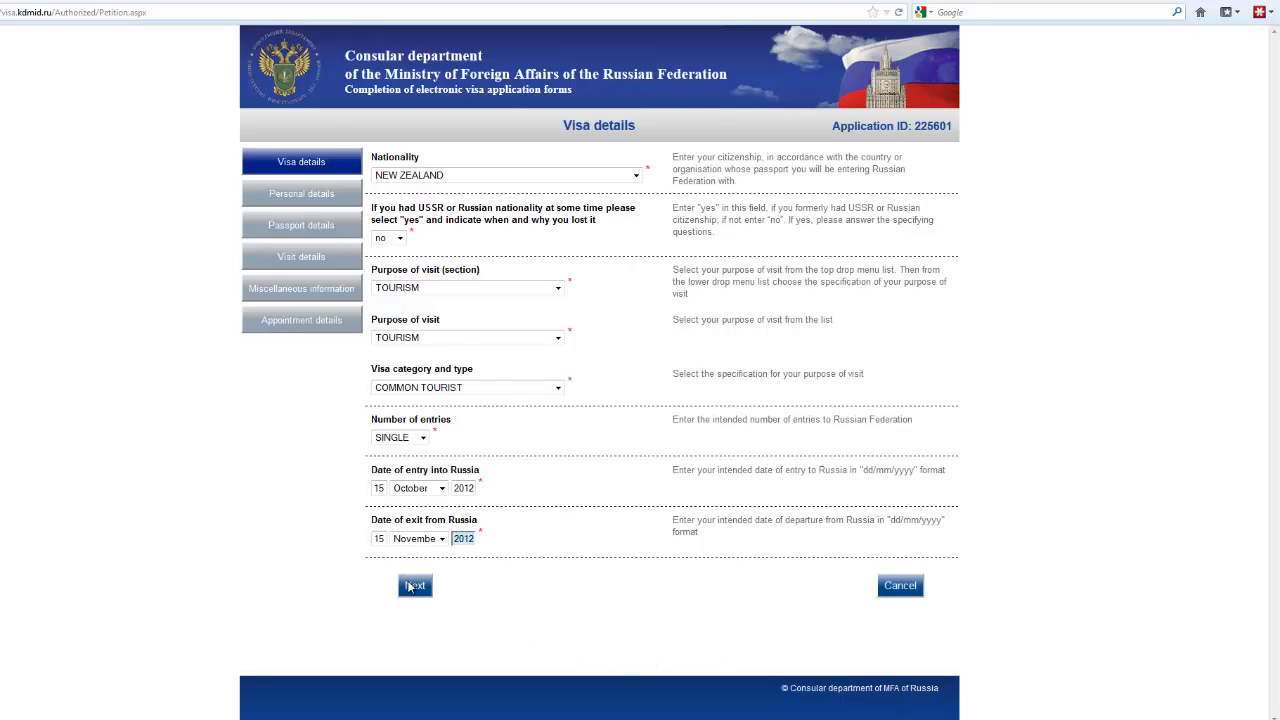
# Step: Continue to Personal details, enter the applicant's surname and first name, and set sex to Male
pyautogui.click(417, 587)
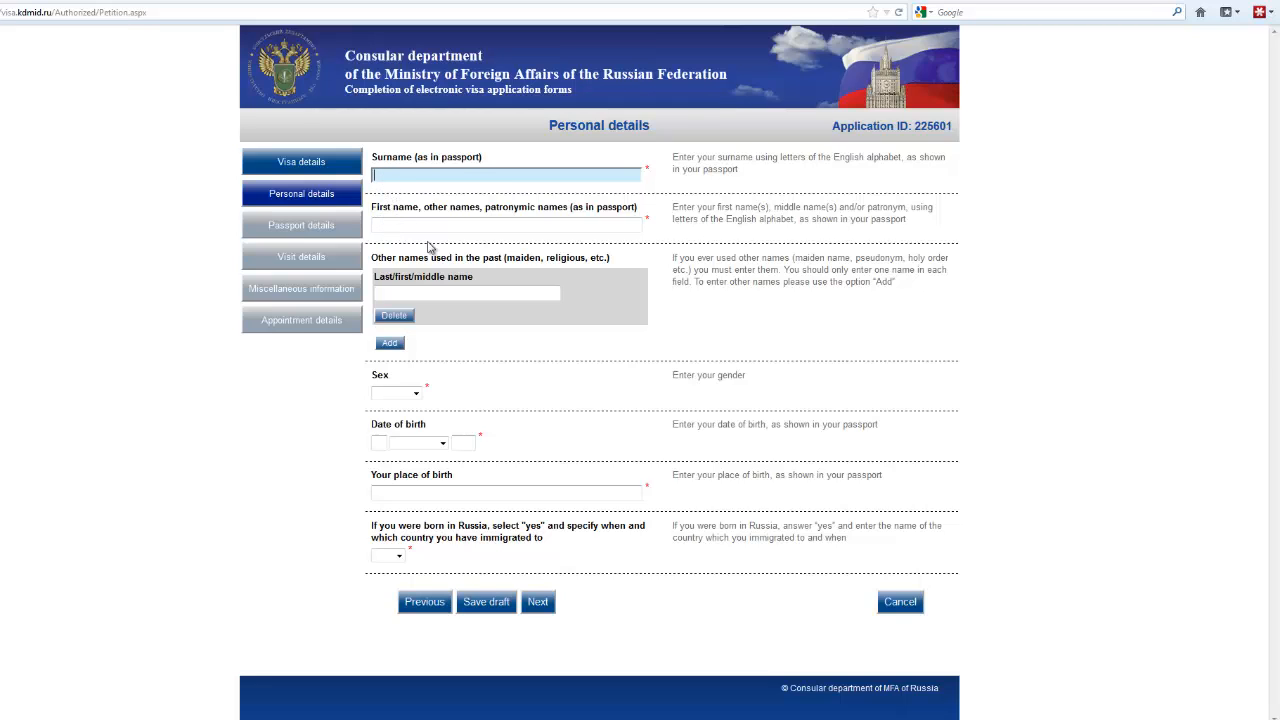
pyautogui.press('Tab')
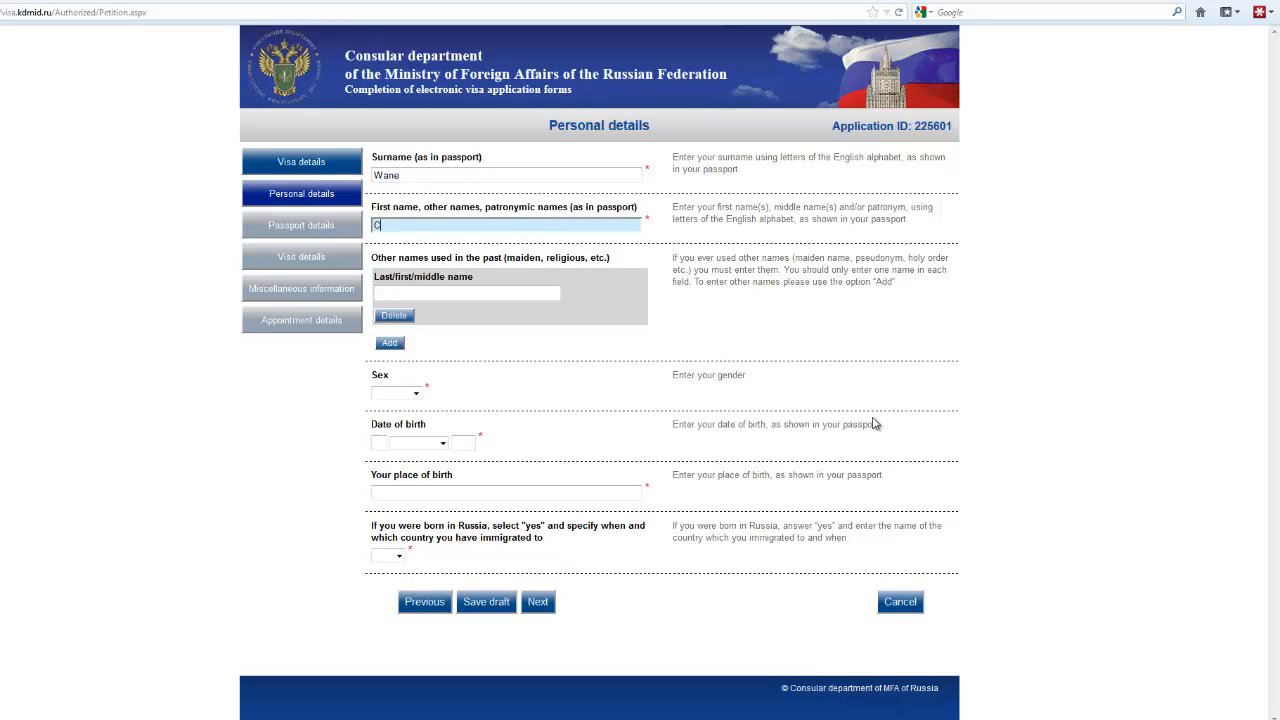
pyautogui.click(418, 396)
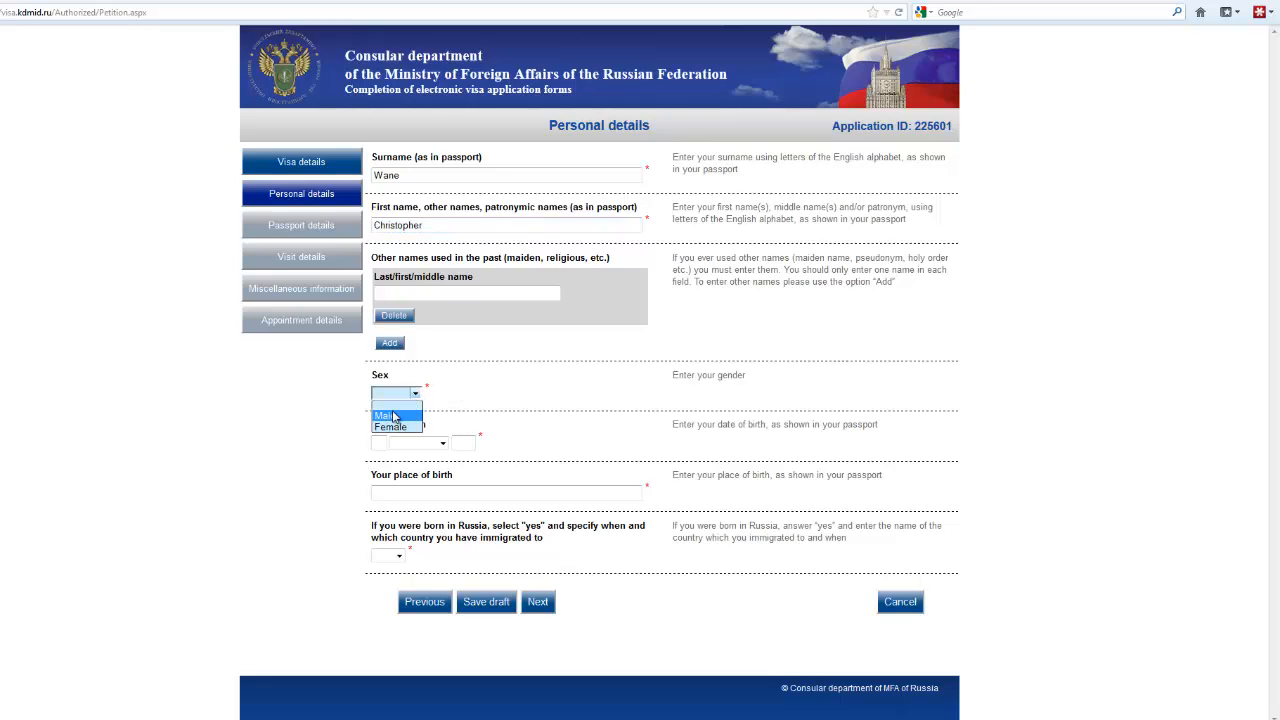
pyautogui.click(388, 416)
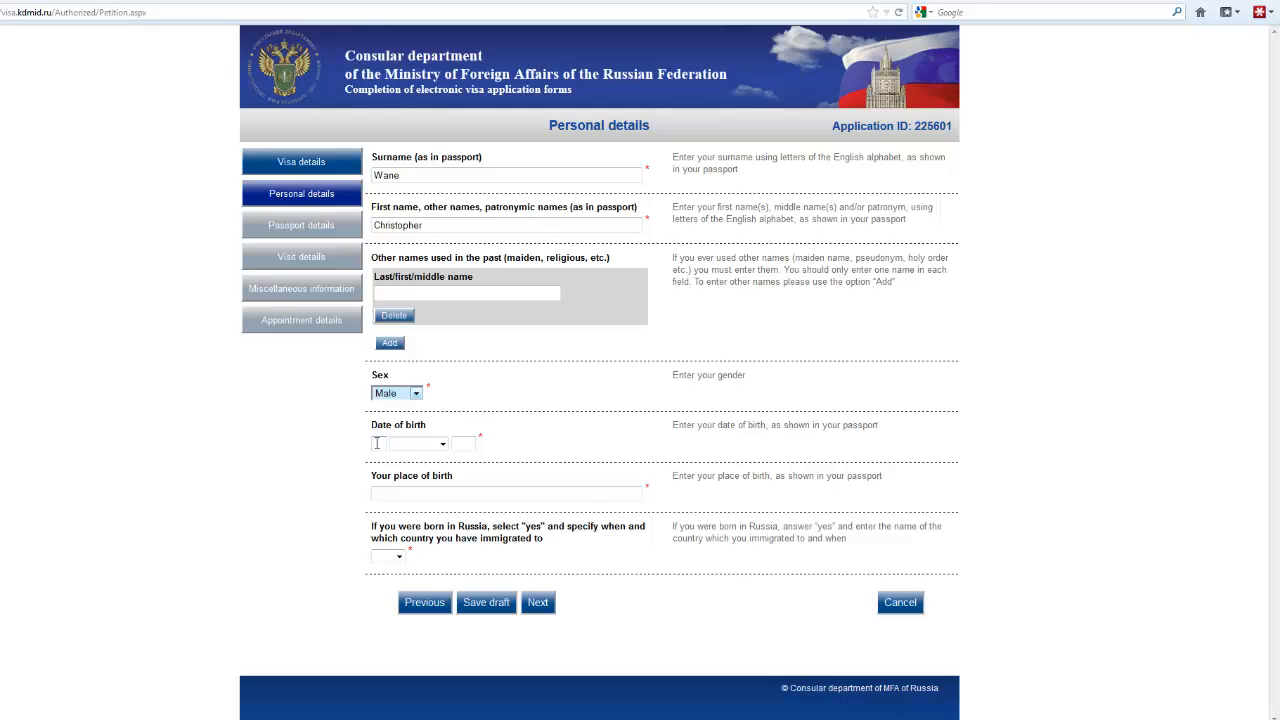
# Step: Enter the date of birth as 30 July 1968
pyautogui.click(377, 443)
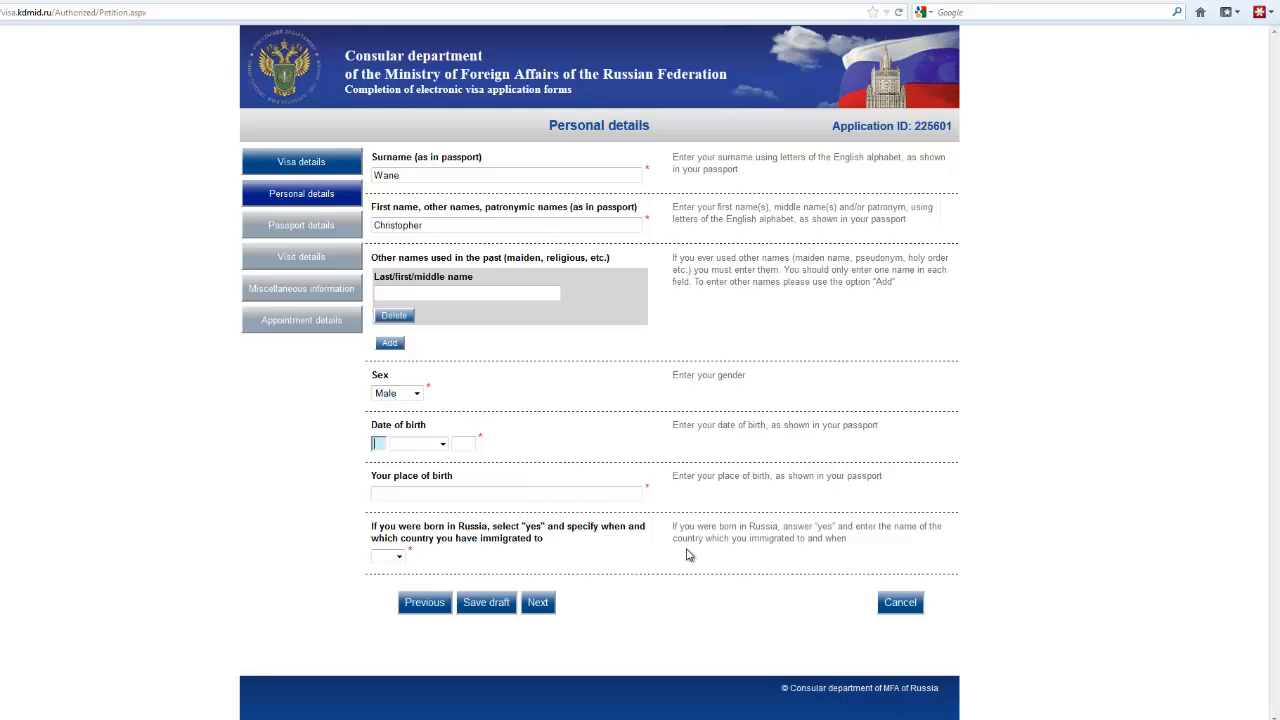
pyautogui.write('30')
pyautogui.click(441, 444)
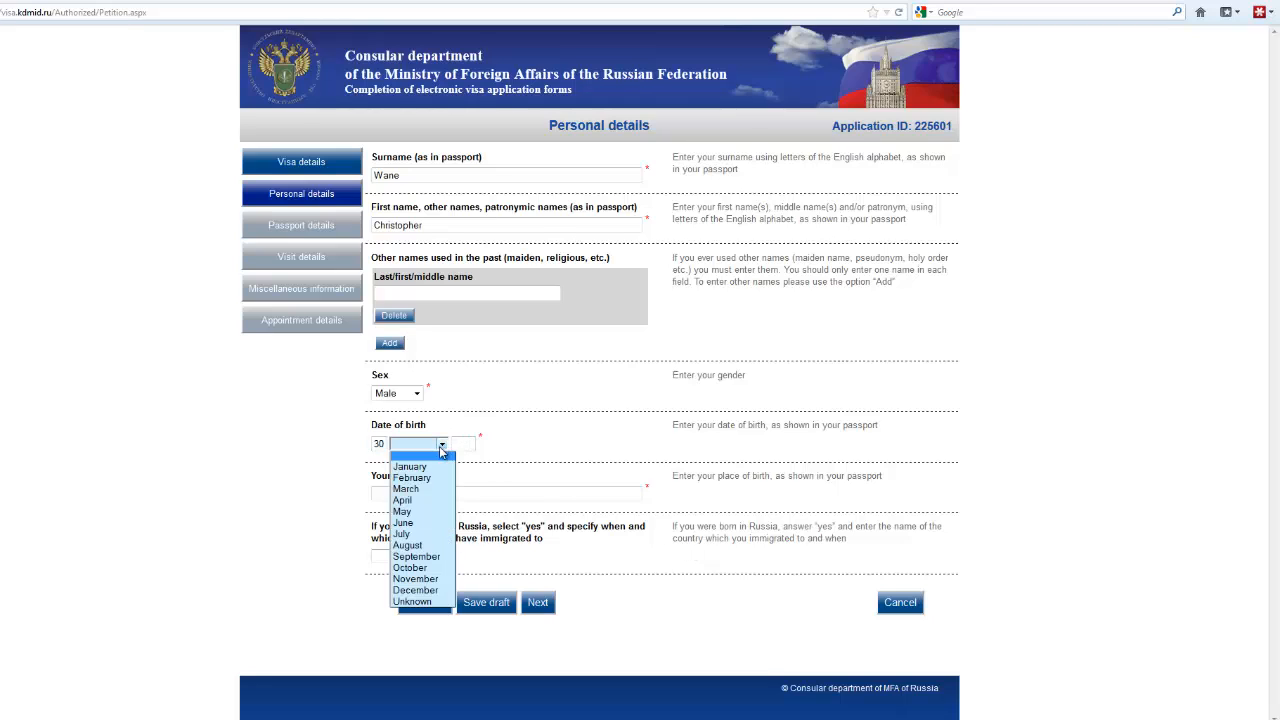
pyautogui.click(406, 535)
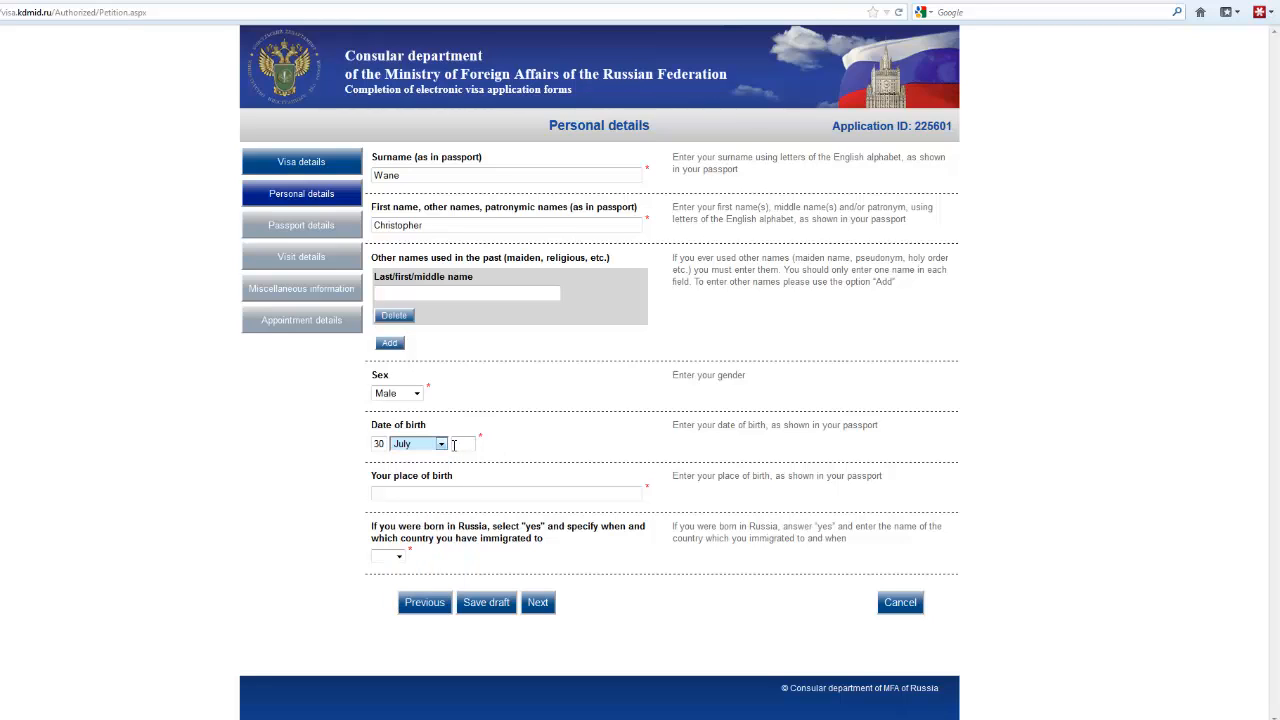
pyautogui.click(456, 444)
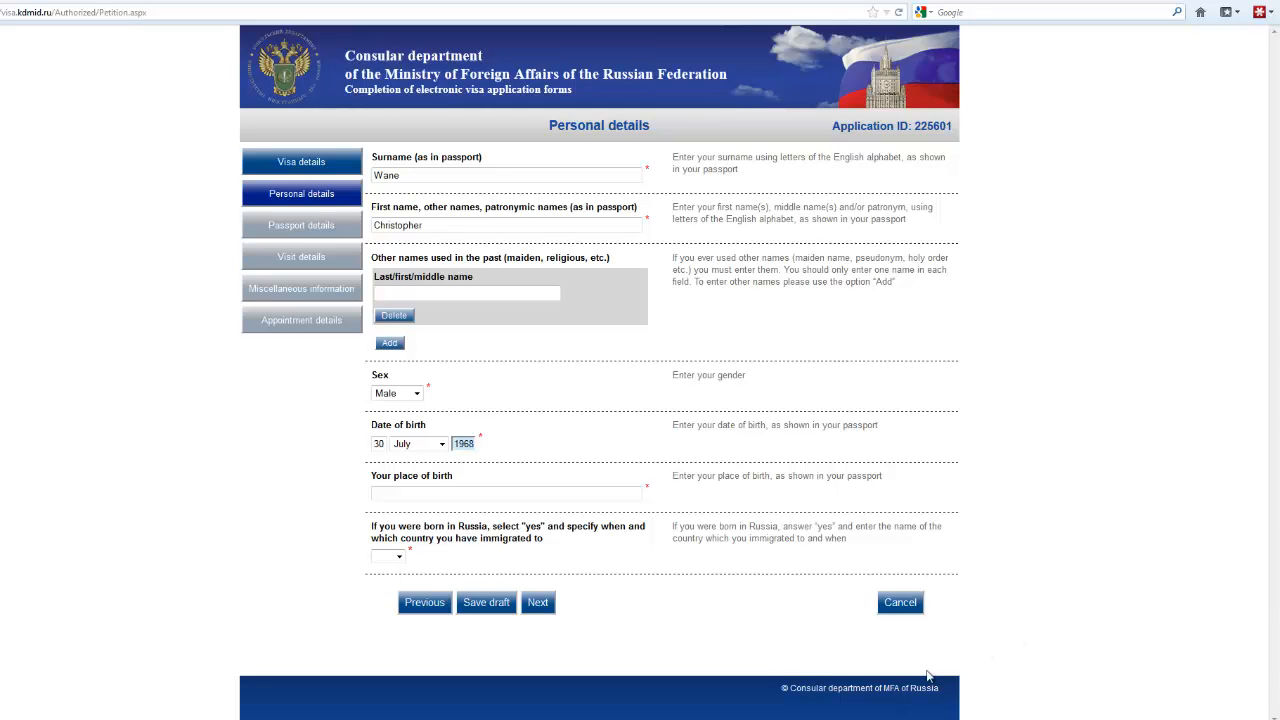
# Step: Enter Wellington as place of birth, answer 'no' to born in Russia, and continue
pyautogui.click(380, 494)
pyautogui.click(388, 493)
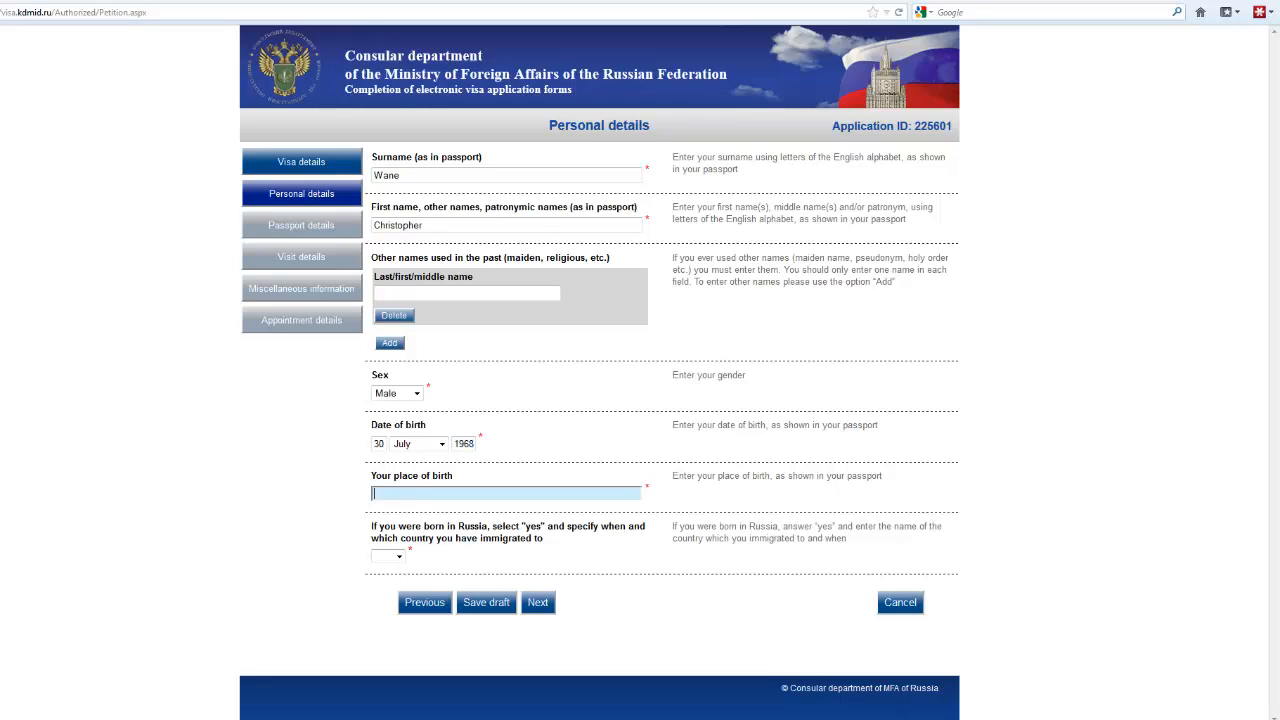
pyautogui.write('Wellington')
pyautogui.click(398, 558)
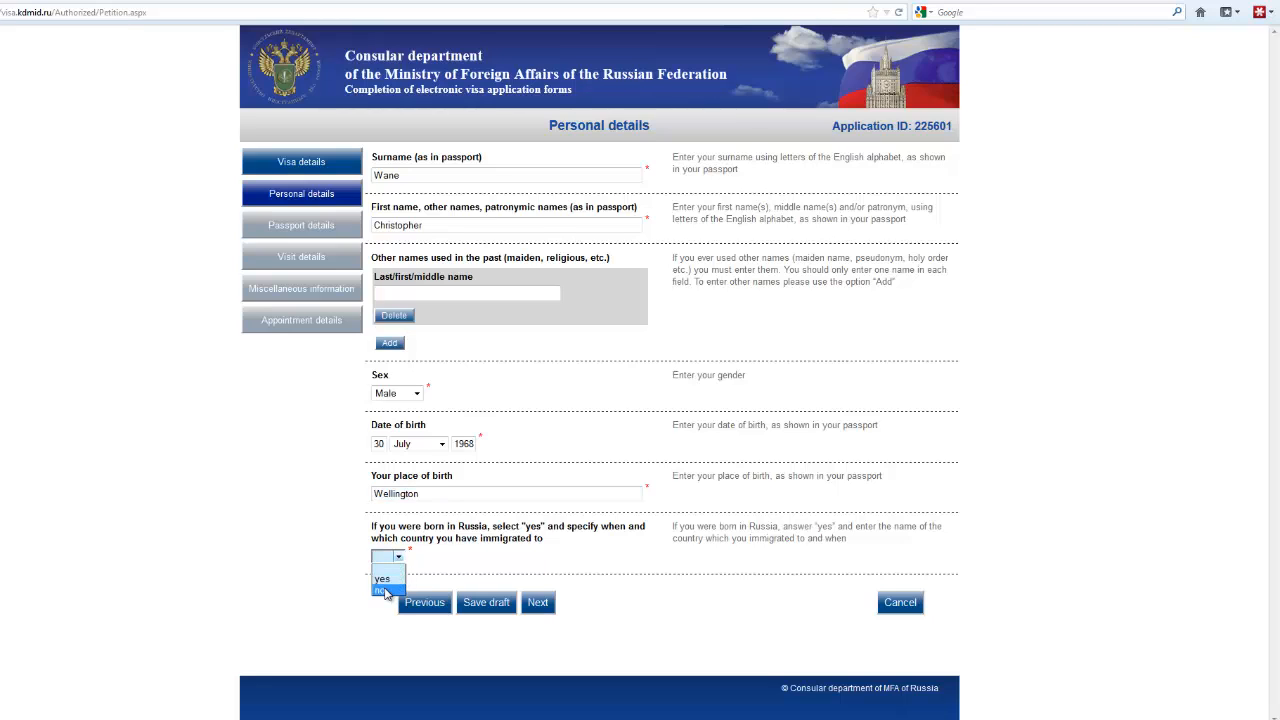
pyautogui.click(385, 591)
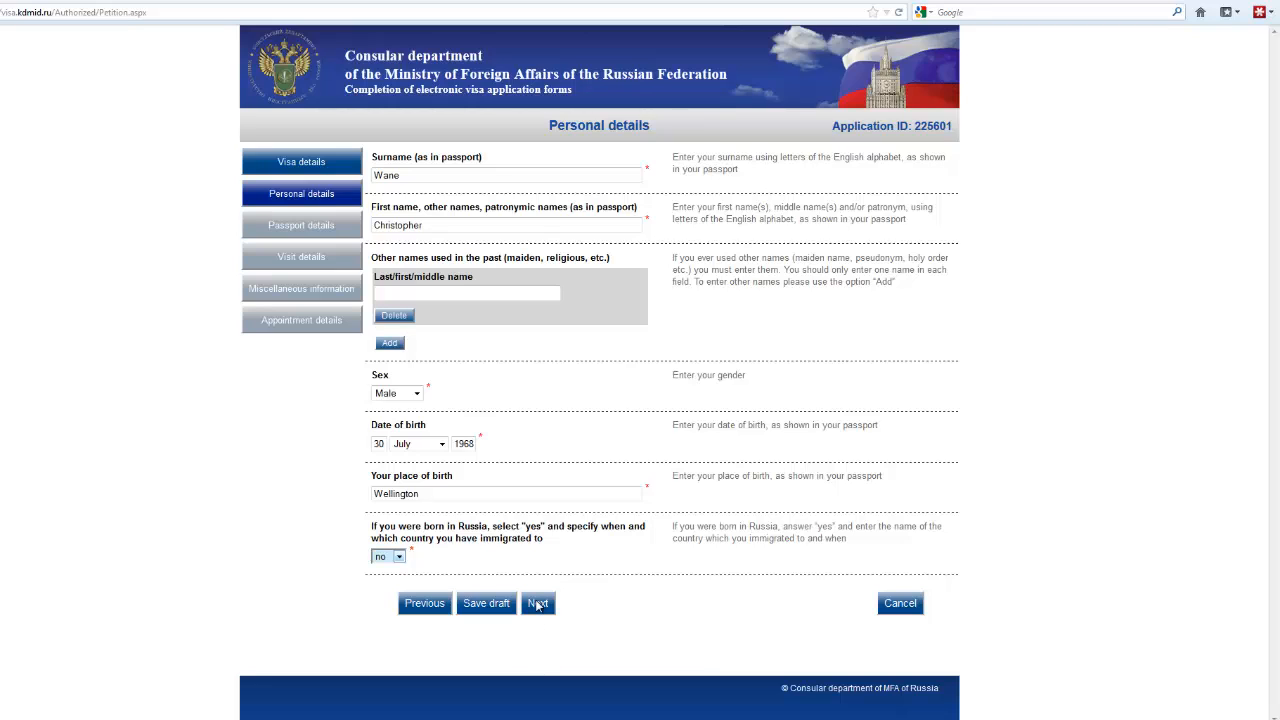
pyautogui.click(547, 604)
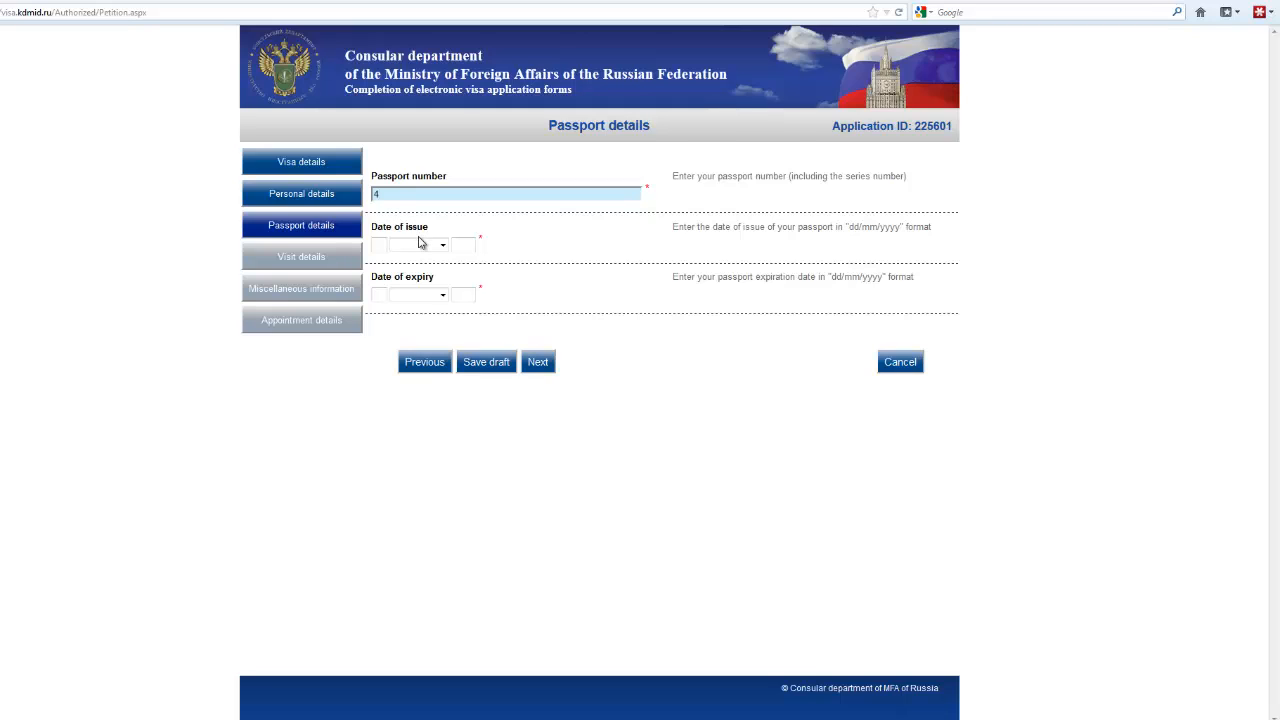
# Step: Enter the applicant's passport number and issue date 02 April 2012
pyautogui.click(378, 244)
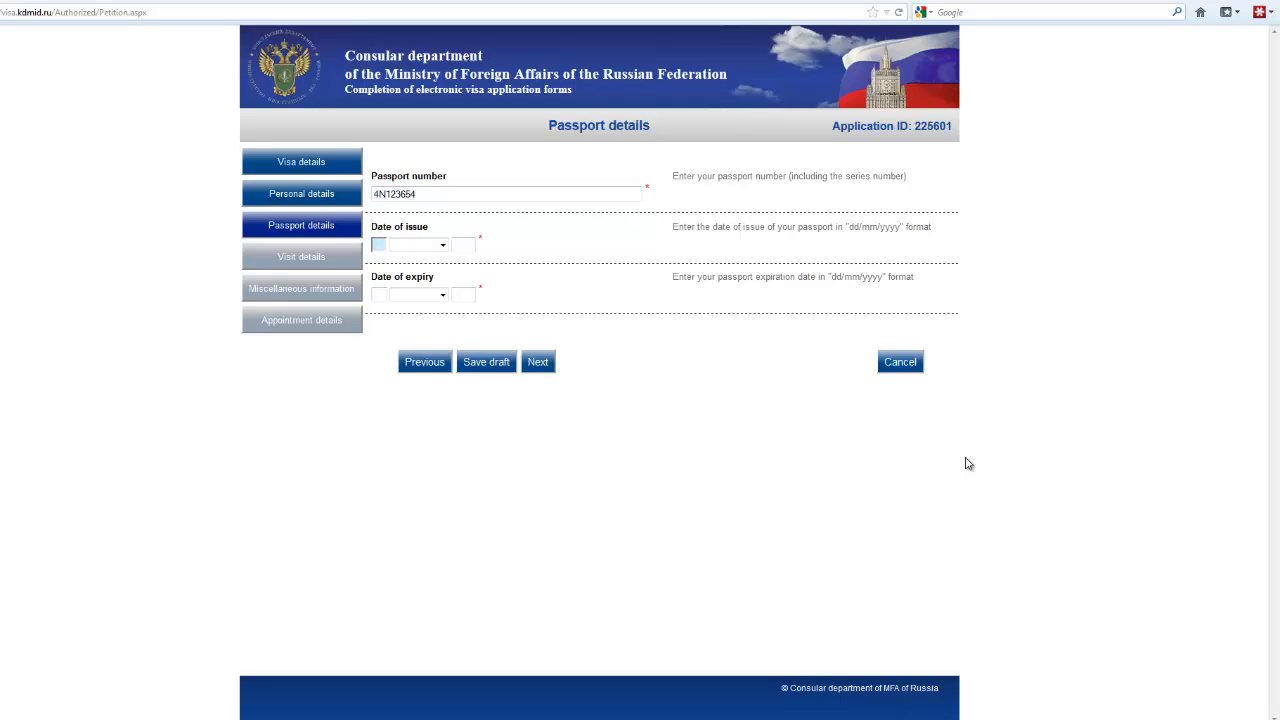
pyautogui.write('02')
pyautogui.click(443, 245)
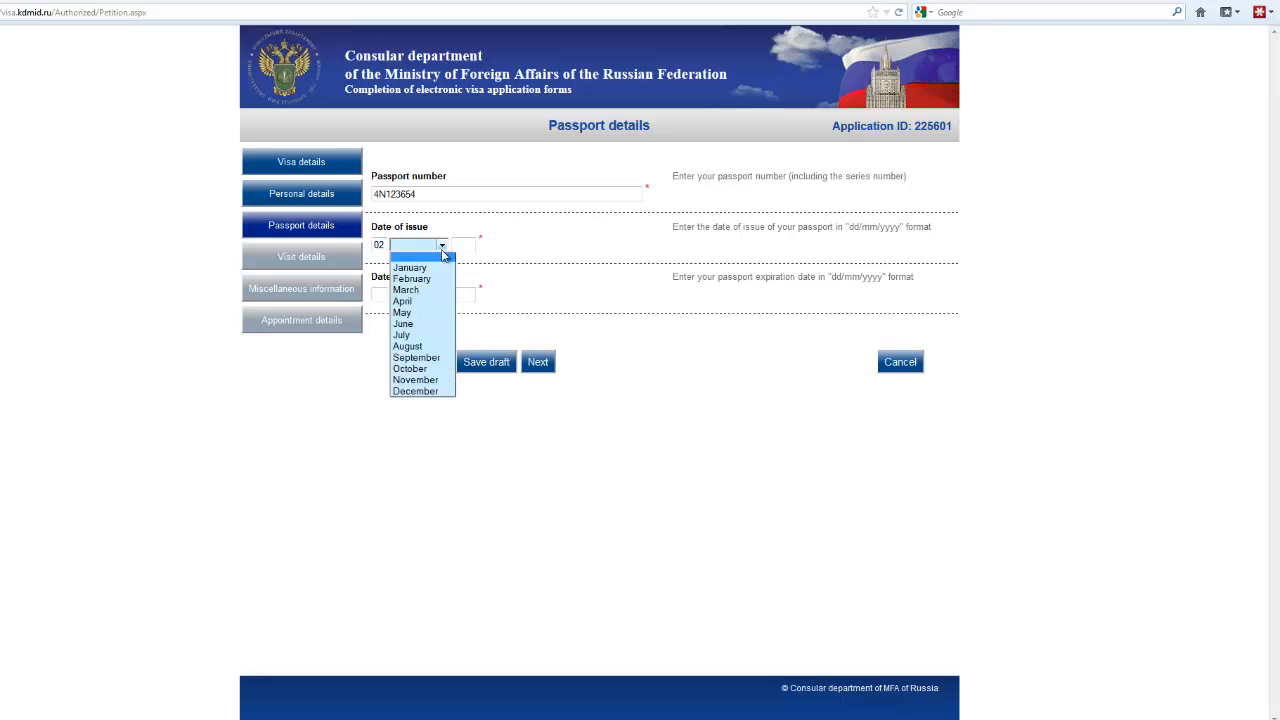
pyautogui.click(405, 302)
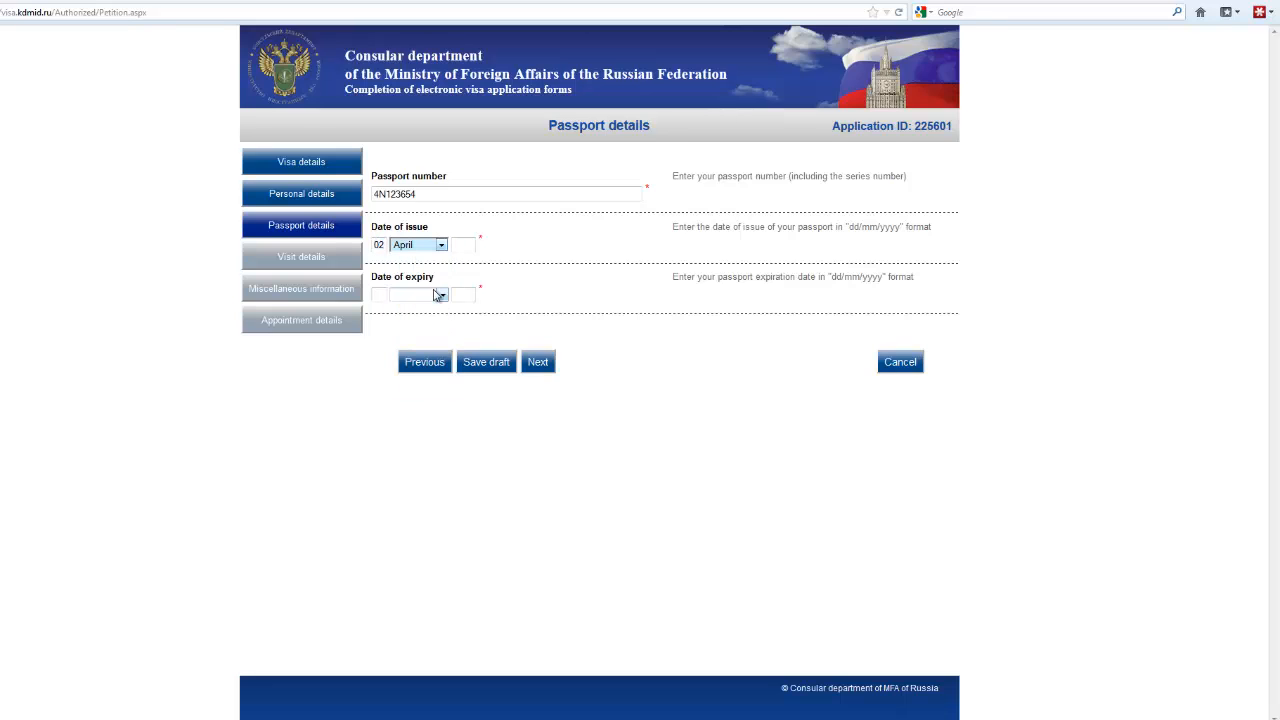
pyautogui.press('Tab')
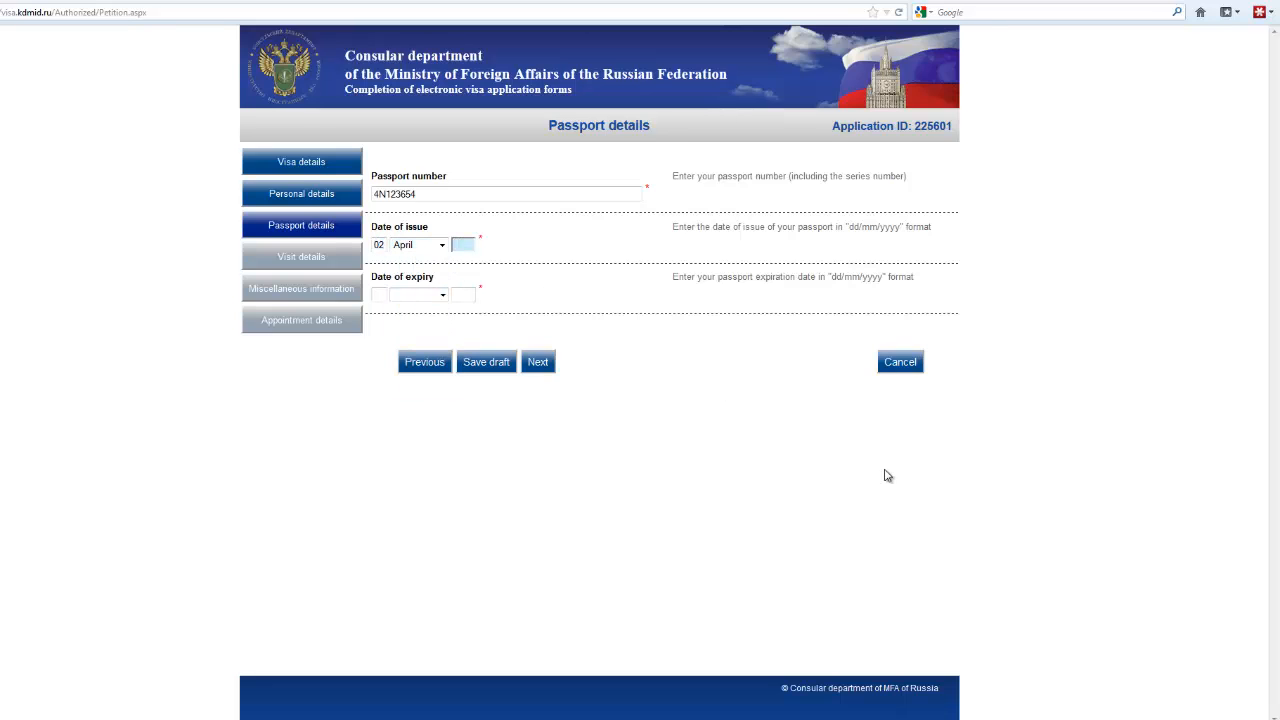
pyautogui.write('2012')
# Step: Set the passport expiry date to 02 April 2017 and submit the passport details
pyautogui.click(376, 294)
pyautogui.write('02')
pyautogui.click(443, 297)
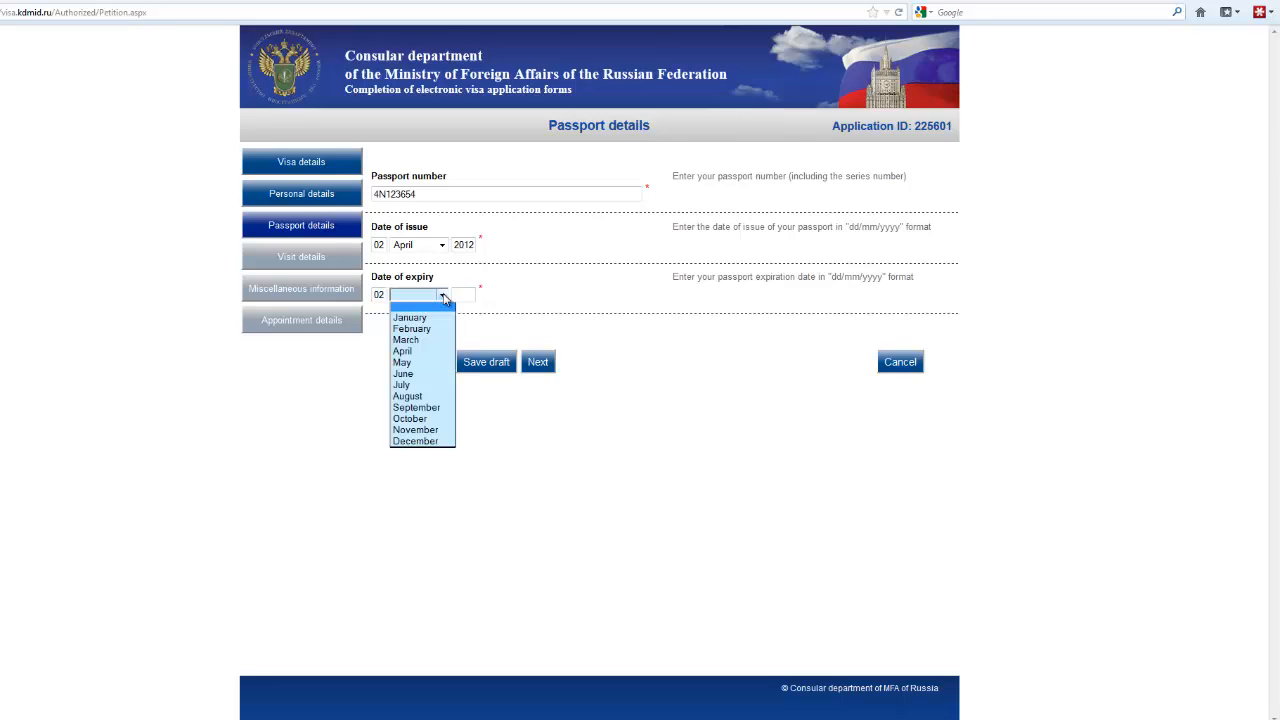
pyautogui.click(411, 355)
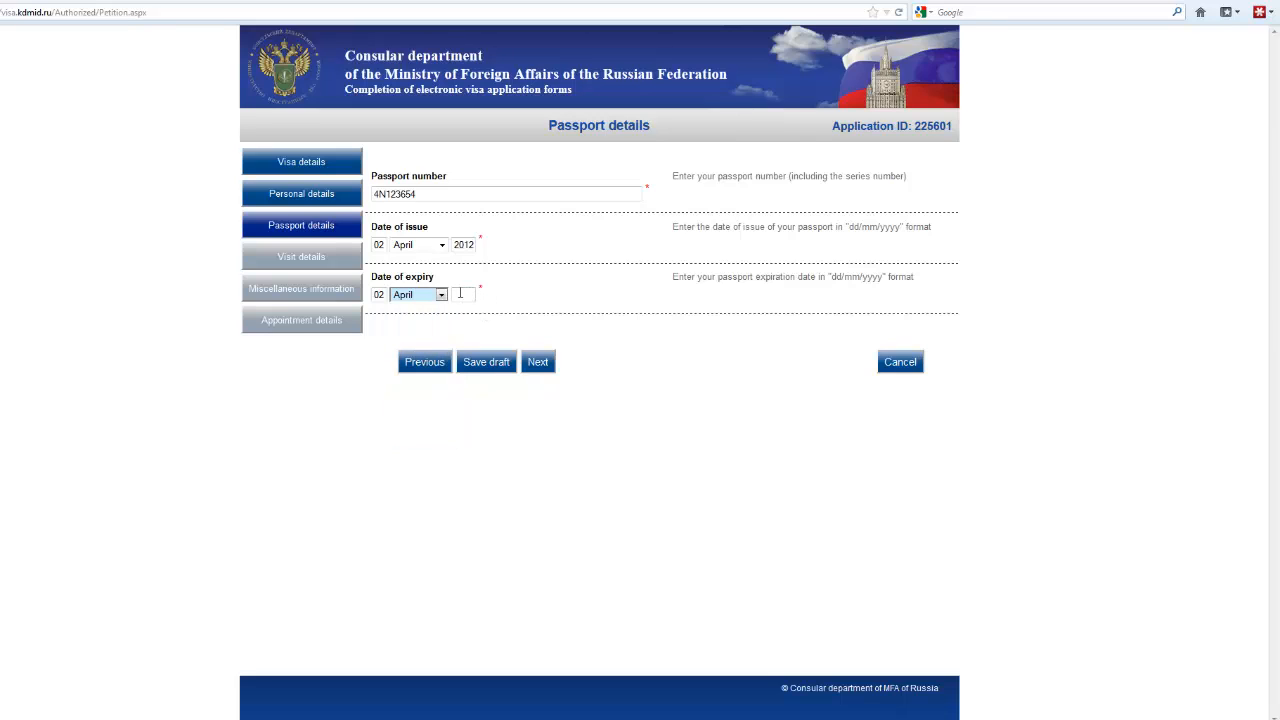
pyautogui.click(460, 293)
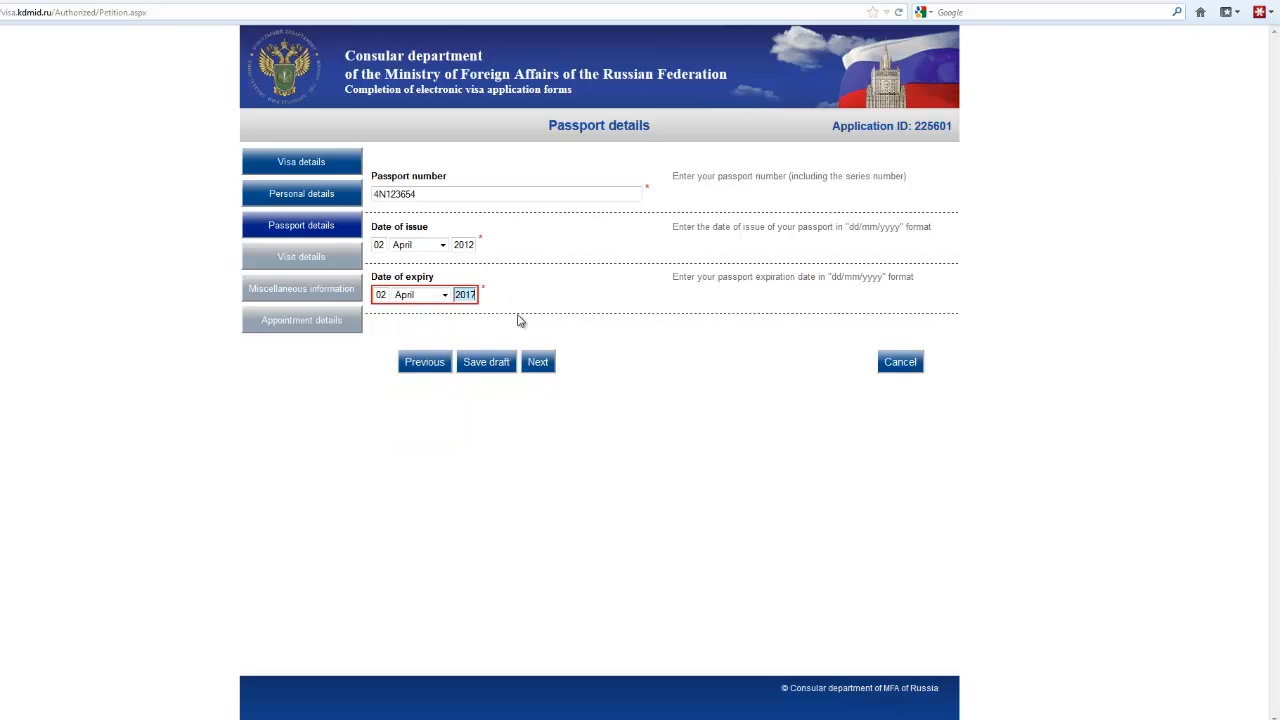
pyautogui.click(535, 367)
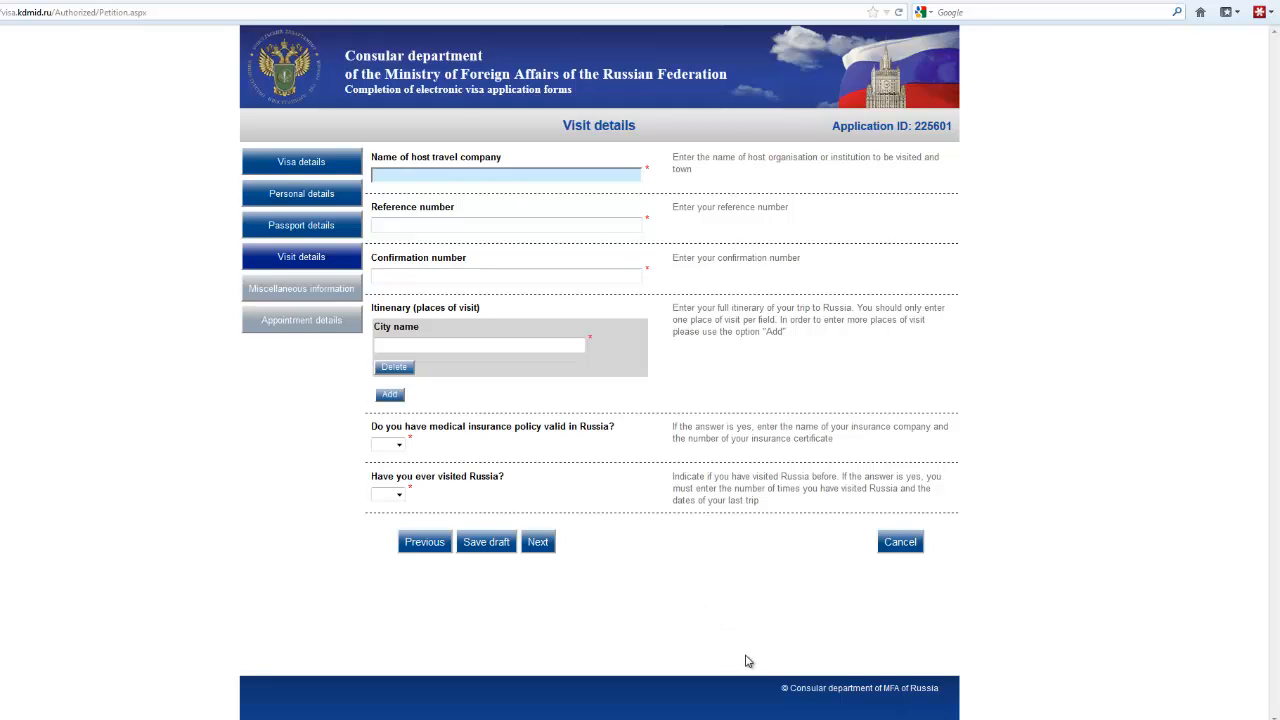
# Step: Enter House of Travel as the host company and fill in the tour reference and confirmation numbers
pyautogui.write('House of Travel')
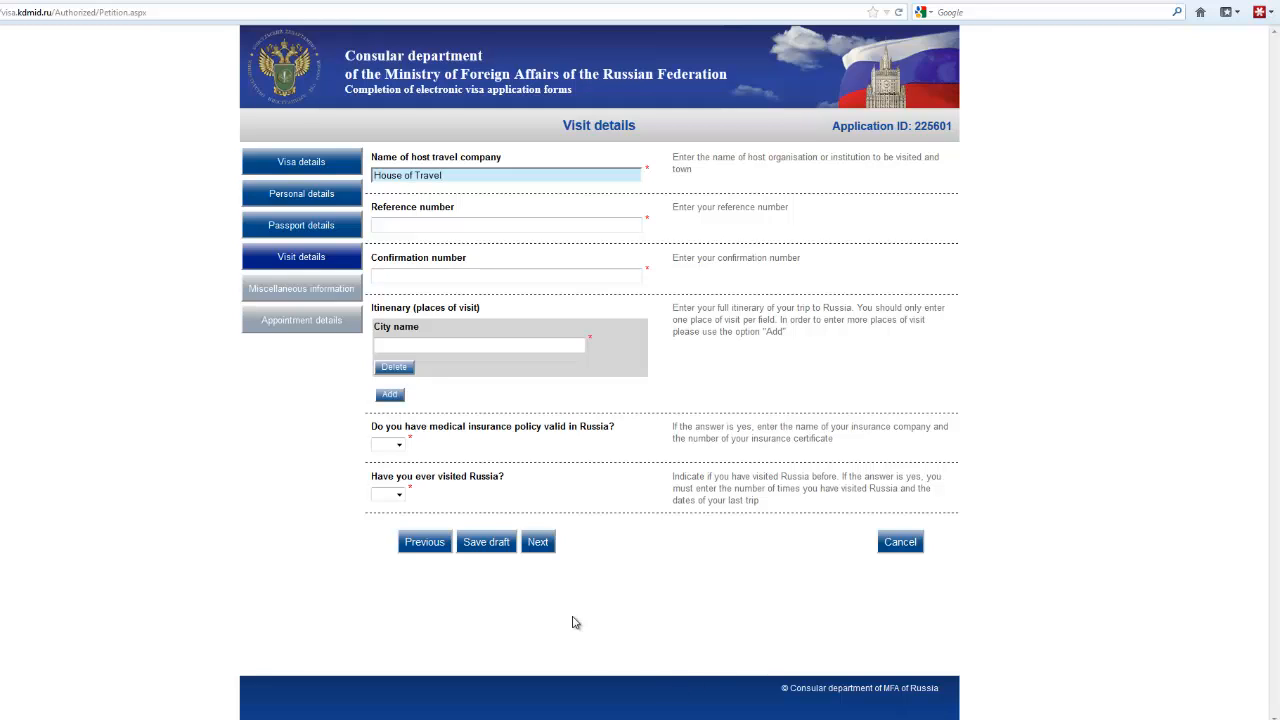
pyautogui.click(375, 225)
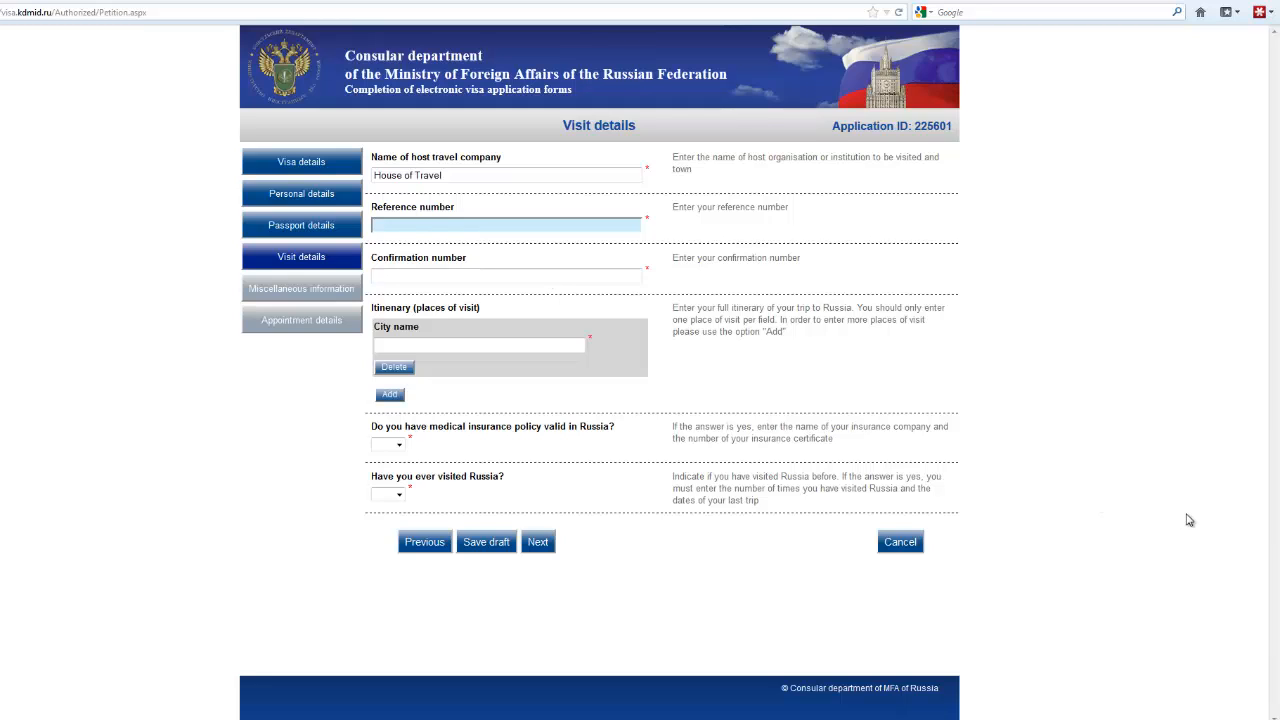
pyautogui.click(381, 276)
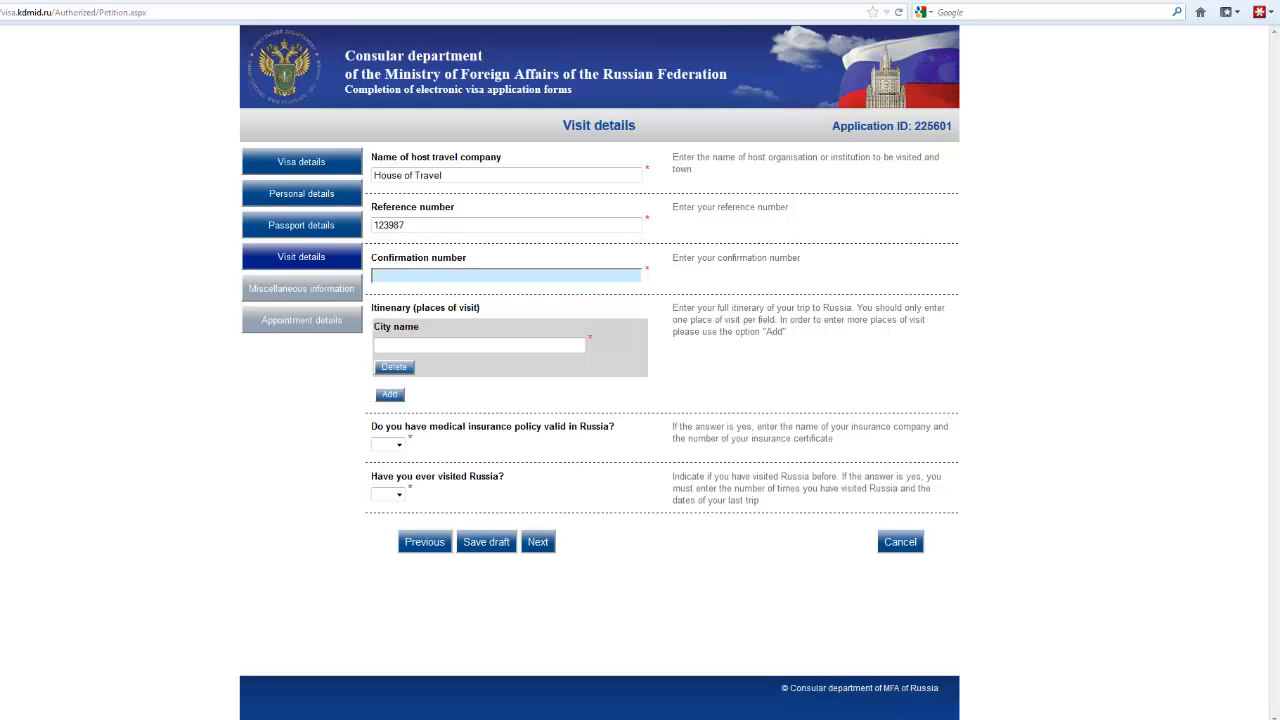
pyautogui.write('789345')
# Step: Add MOSCOW from the city suggestions, then add Petersburg as a second itinerary city
pyautogui.click(379, 345)
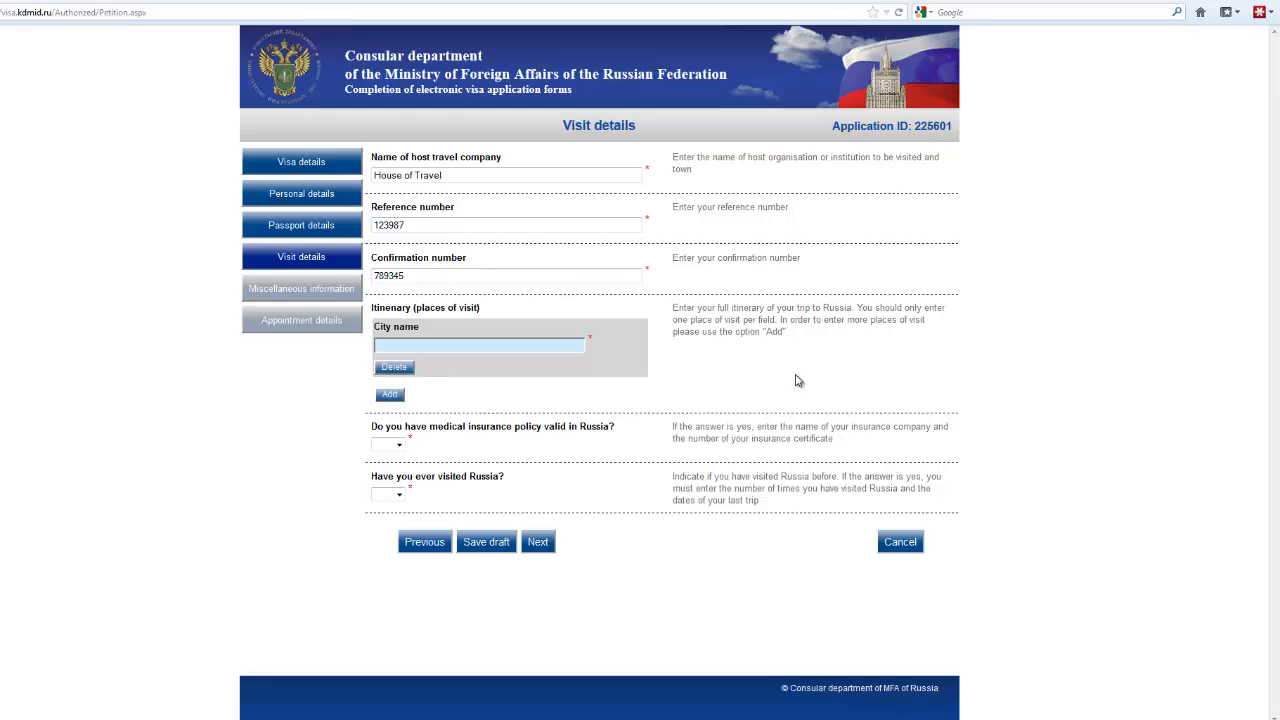
pyautogui.write('Moscow')
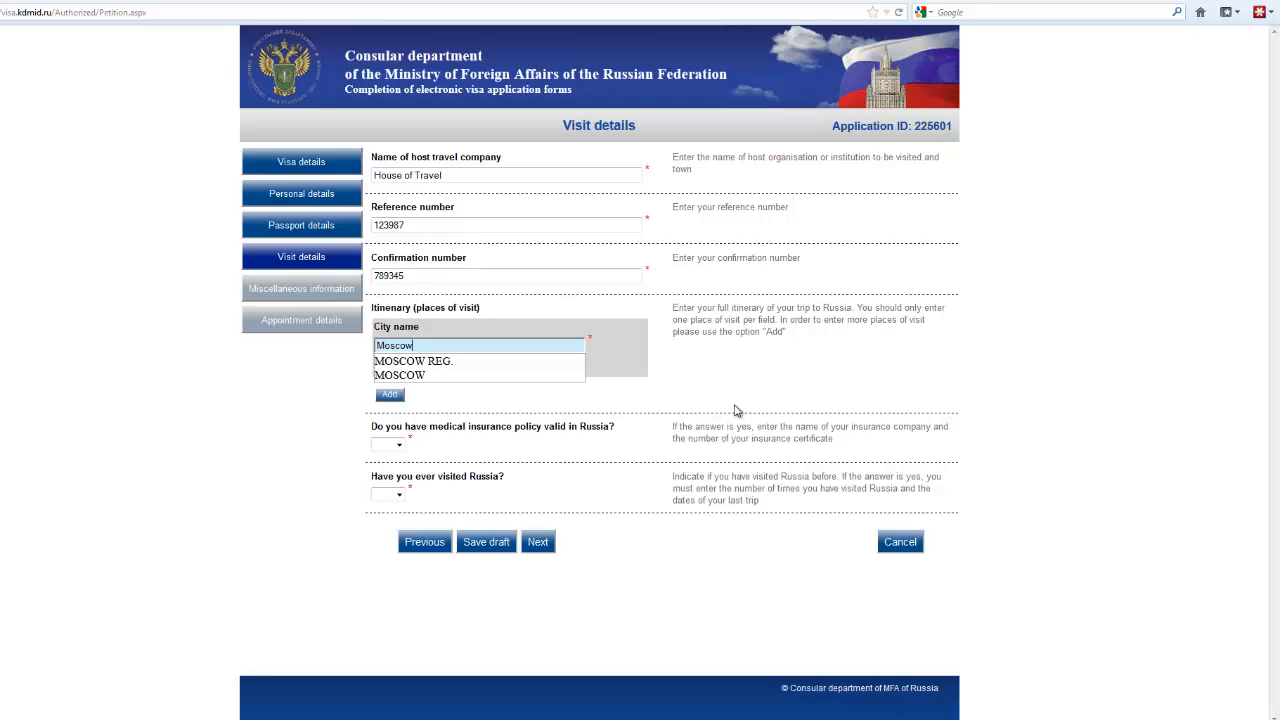
pyautogui.click(421, 379)
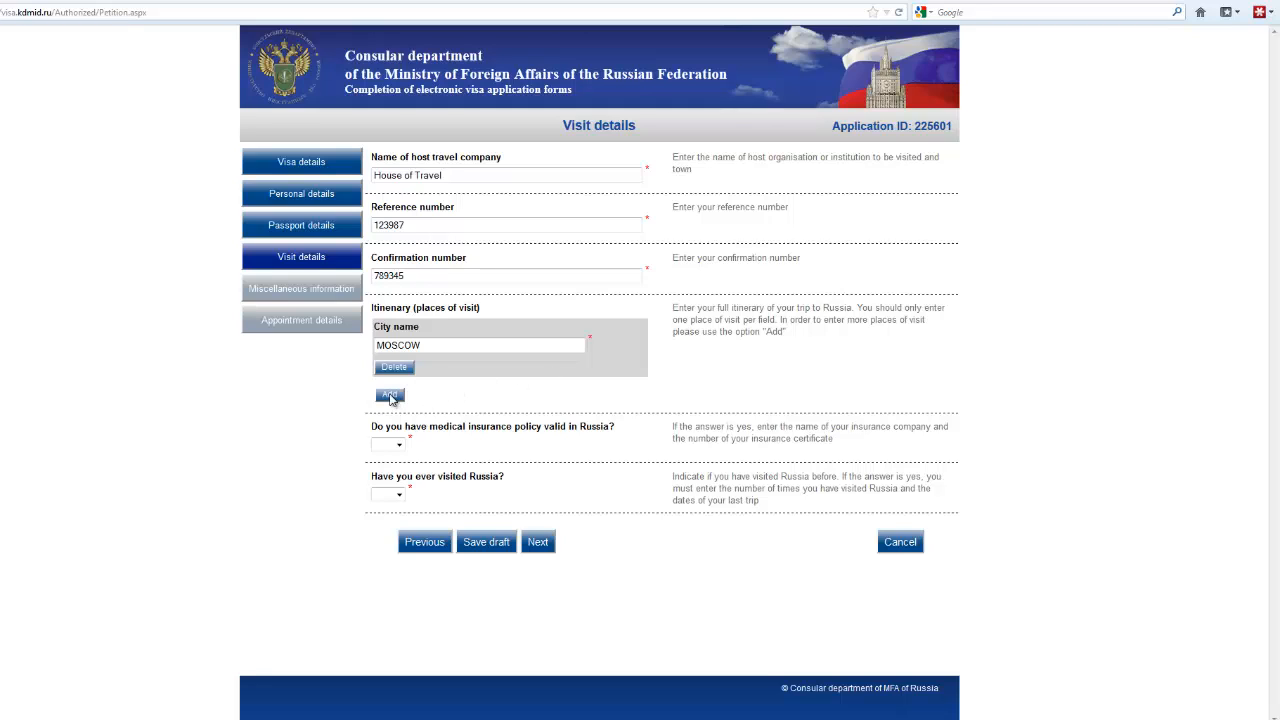
pyautogui.click(389, 396)
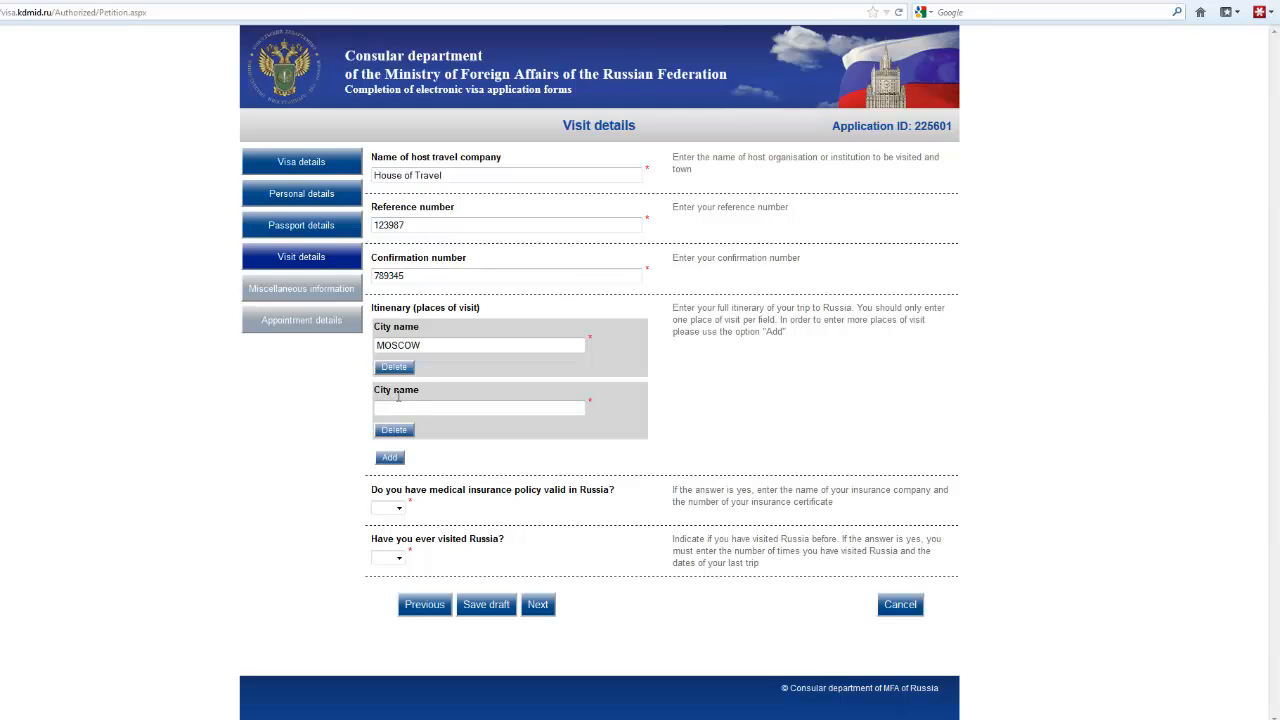
pyautogui.click(395, 405)
pyautogui.click(381, 410)
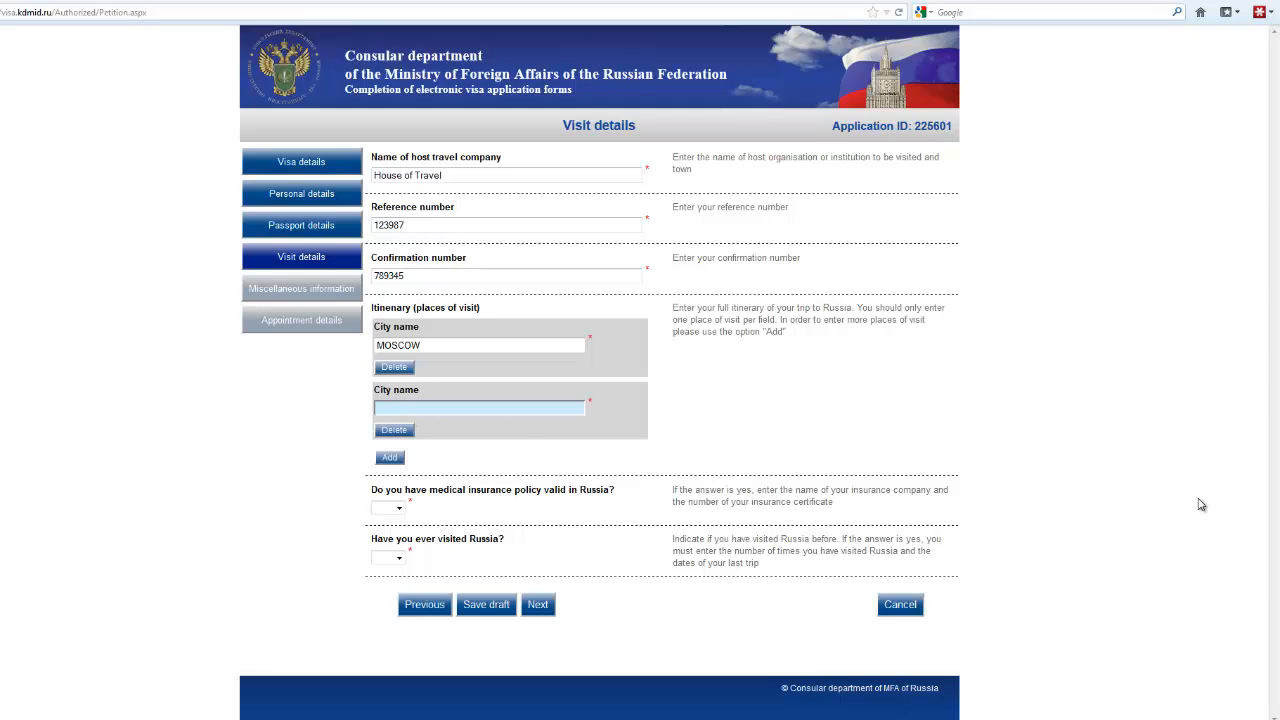
pyautogui.write('Petersburg')
# Step: Answer no to medical insurance and to prior visits to Russia, then submit the visit details
pyautogui.click(398, 510)
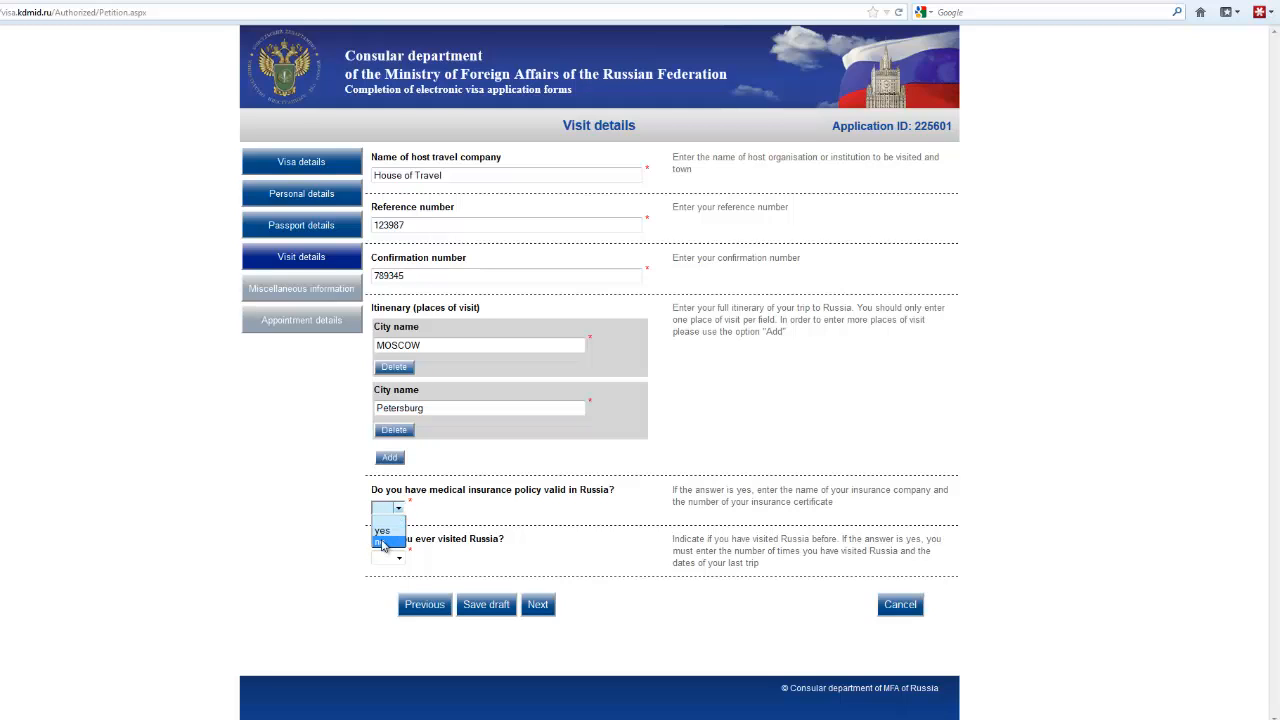
pyautogui.click(382, 543)
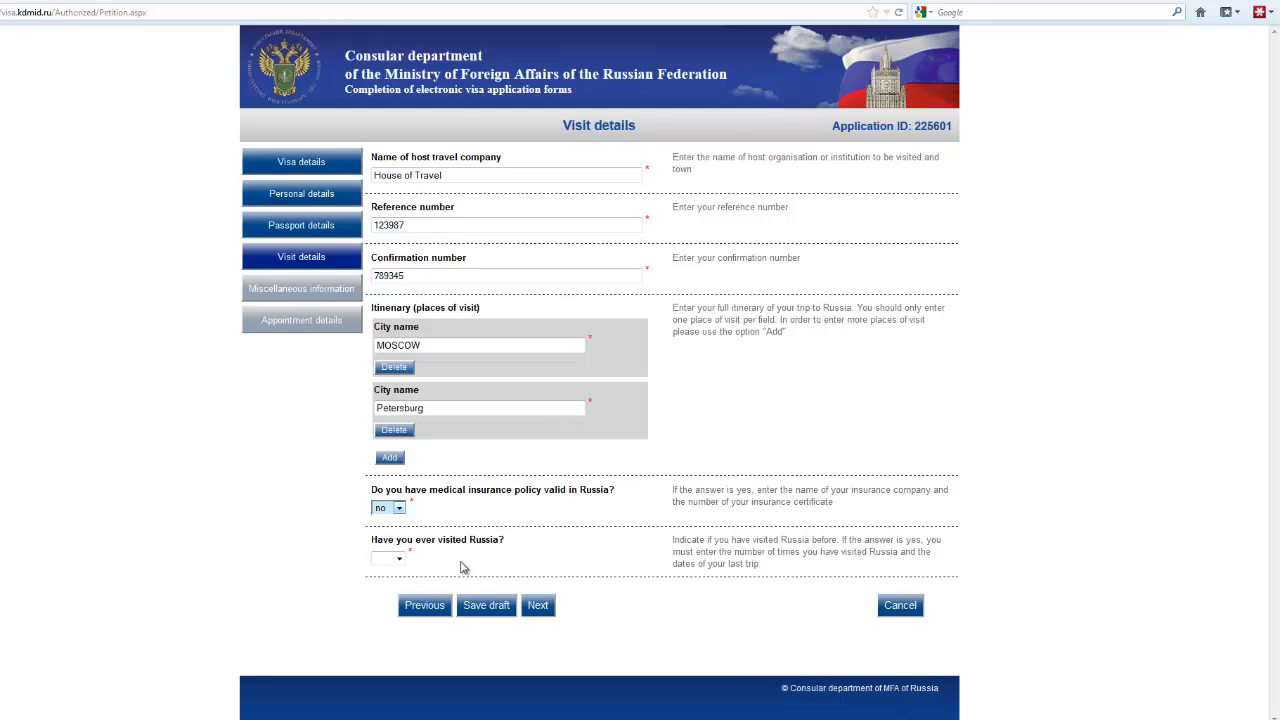
pyautogui.click(398, 561)
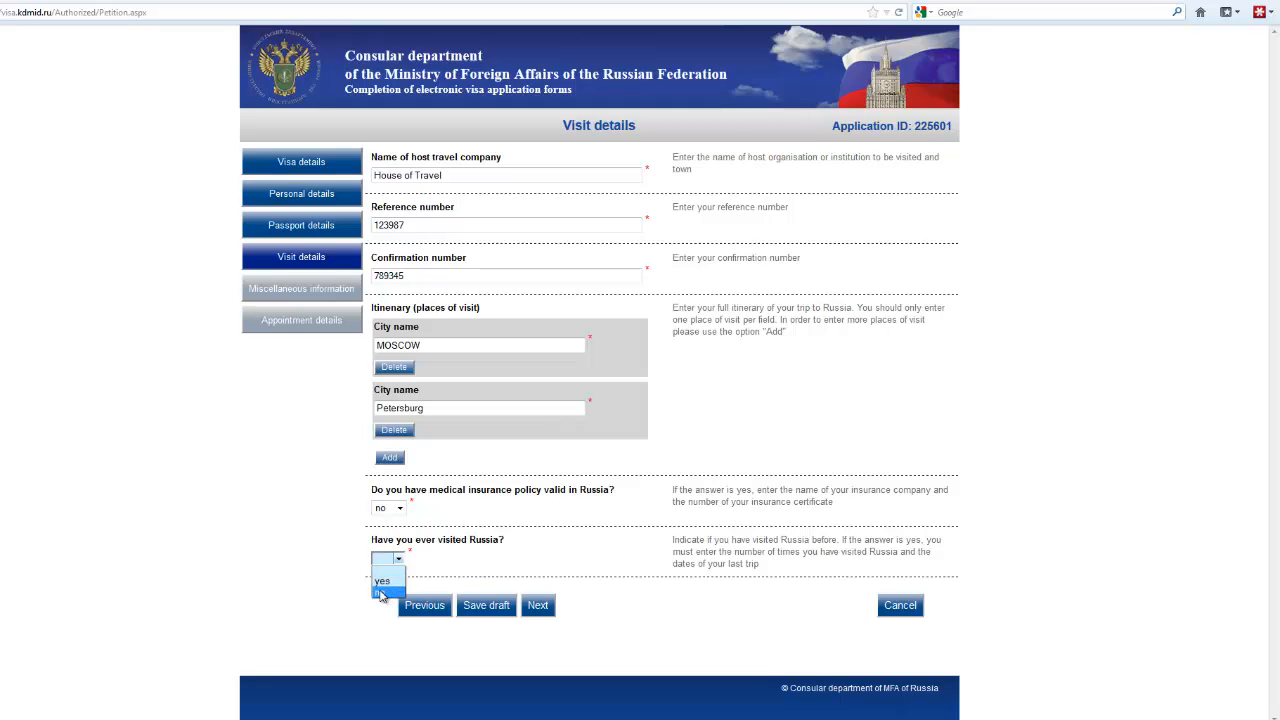
pyautogui.click(380, 594)
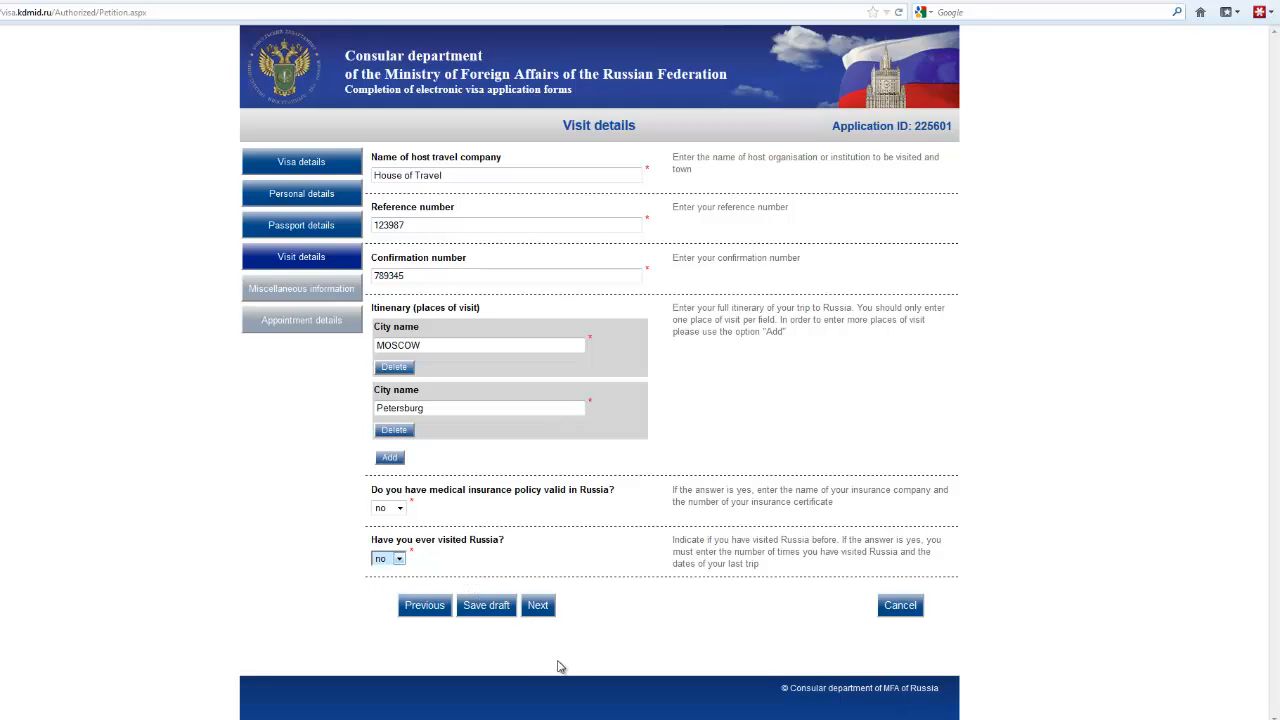
pyautogui.click(538, 607)
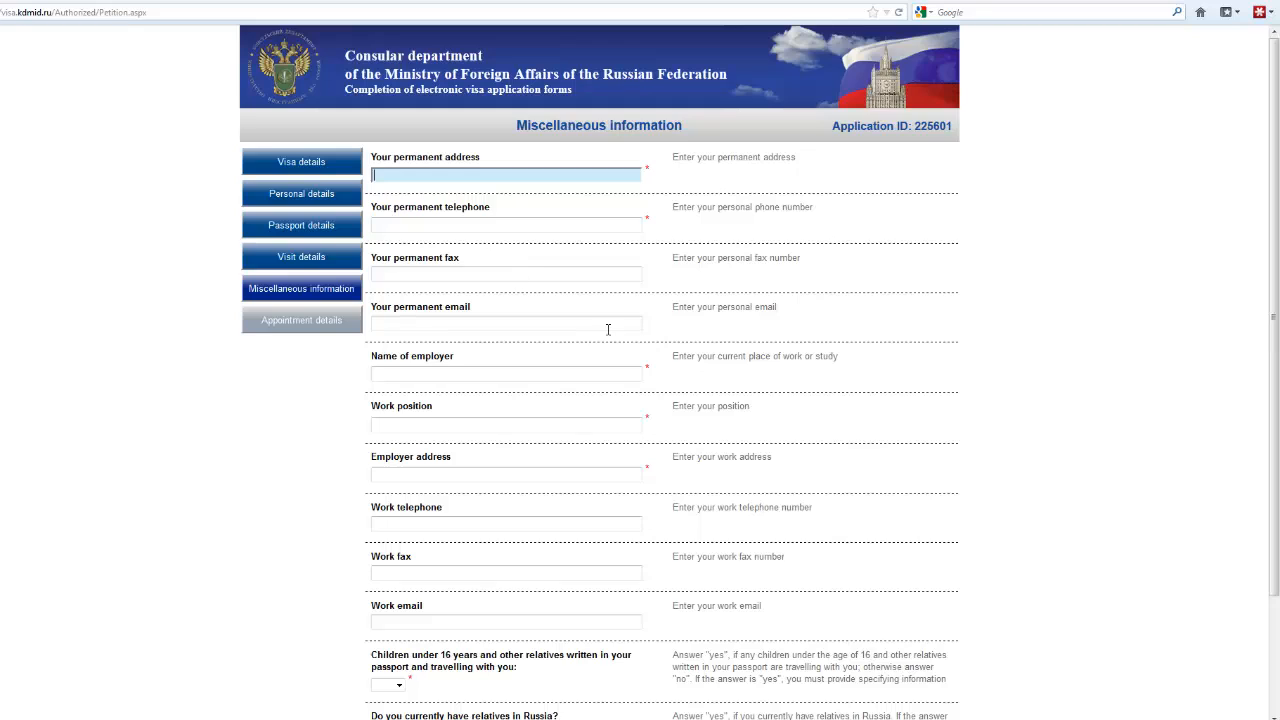
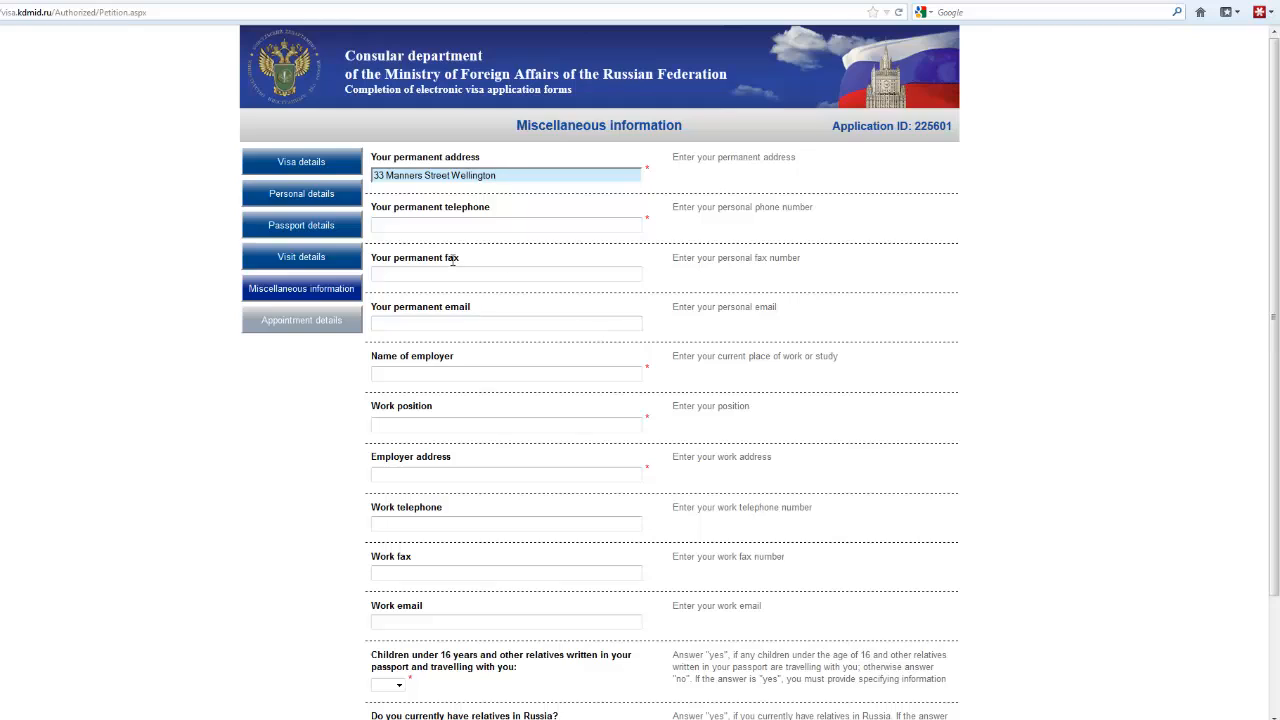
# Step: Enter the applicant's permanent street address and city, and the permanent telephone number
pyautogui.click(381, 225)
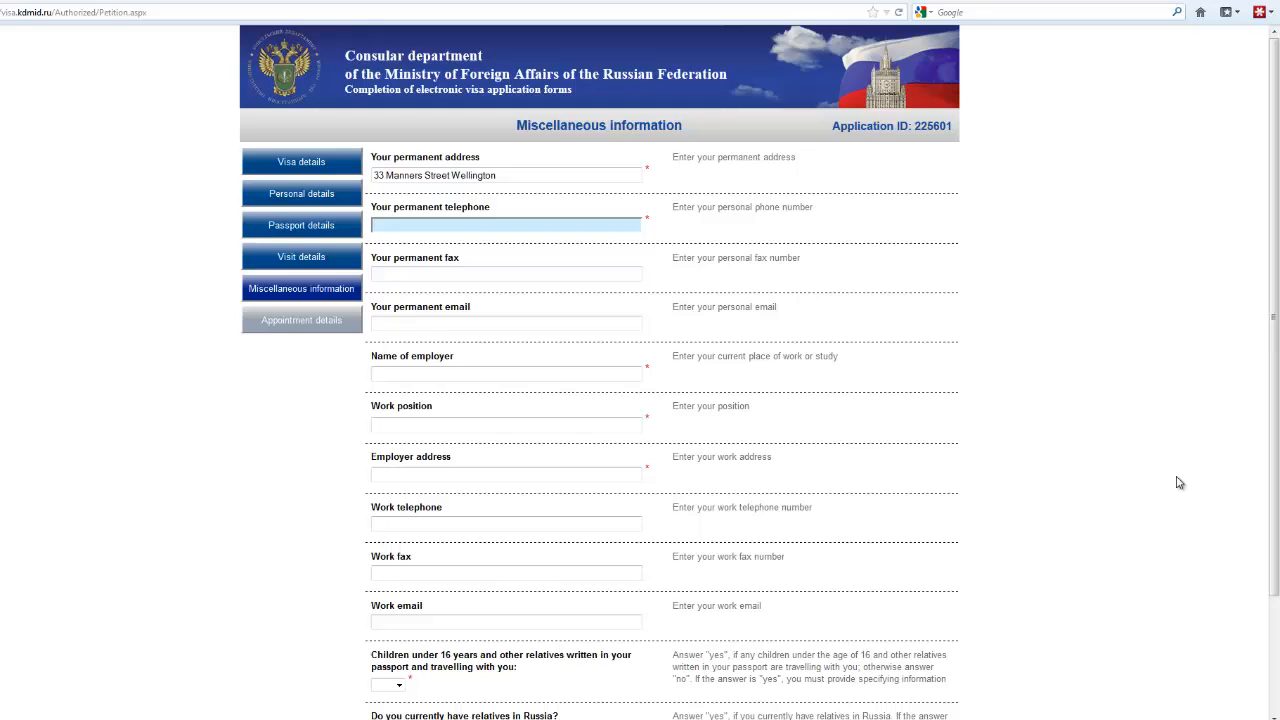
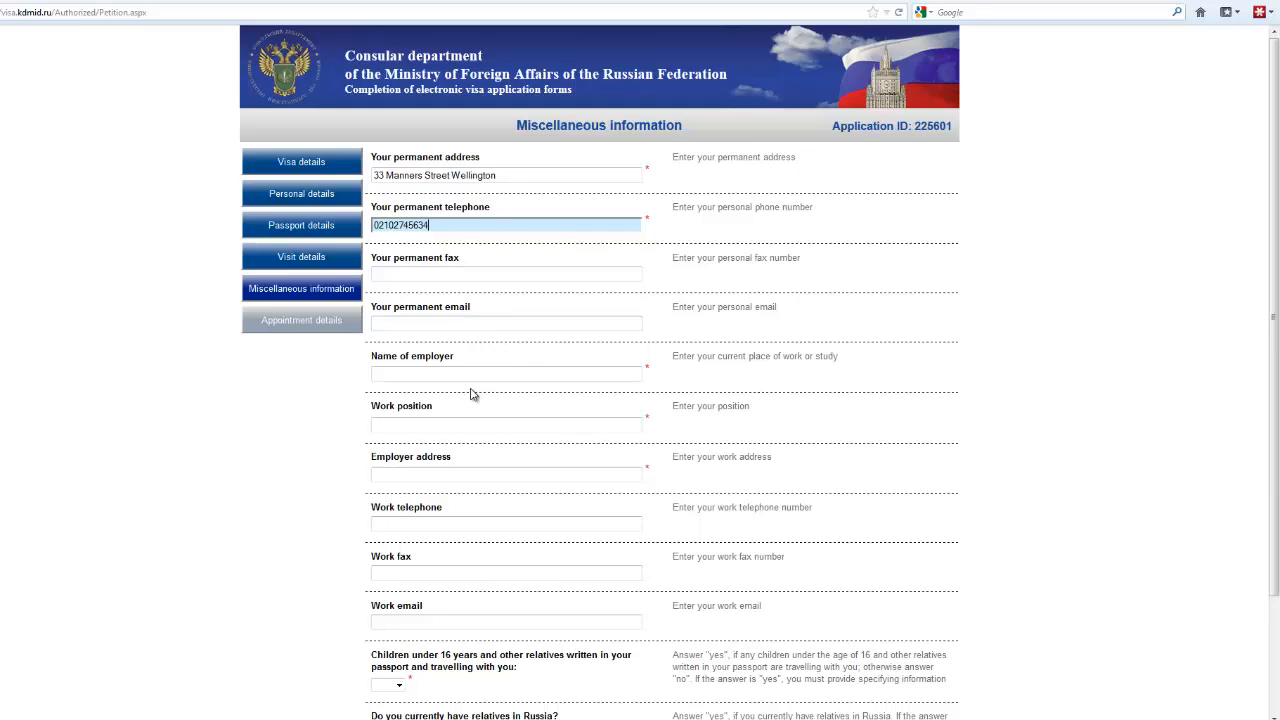
# Step: Fill in employer Kiwirail, work position Manager, the employer's address and the work telephone number
pyautogui.click(381, 374)
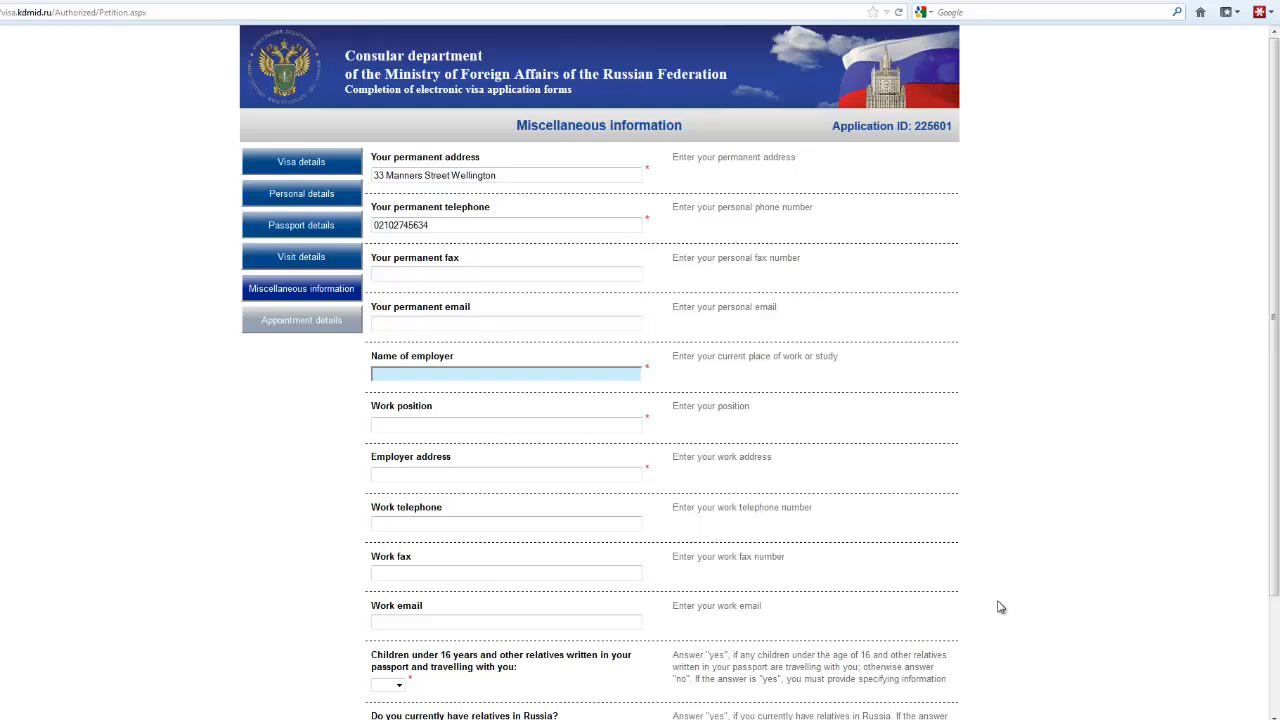
pyautogui.write('Kiwirail')
pyautogui.click(377, 426)
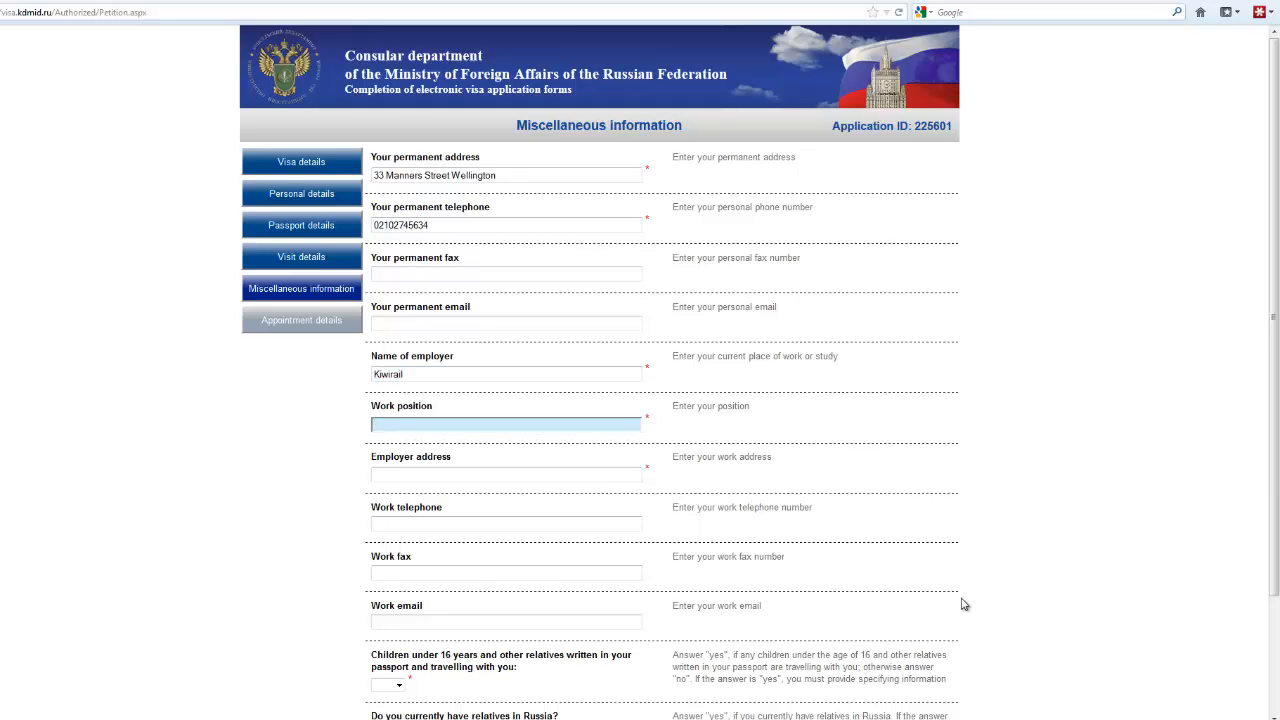
pyautogui.write('Manager')
pyautogui.click(378, 474)
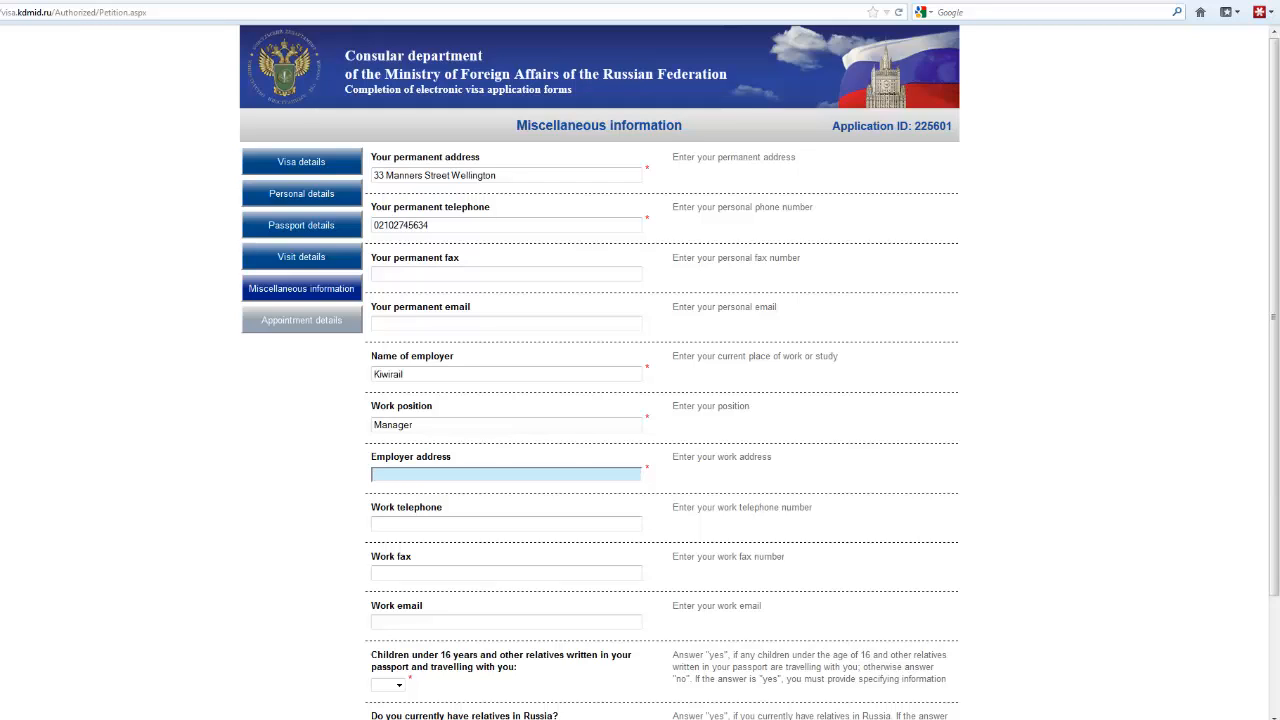
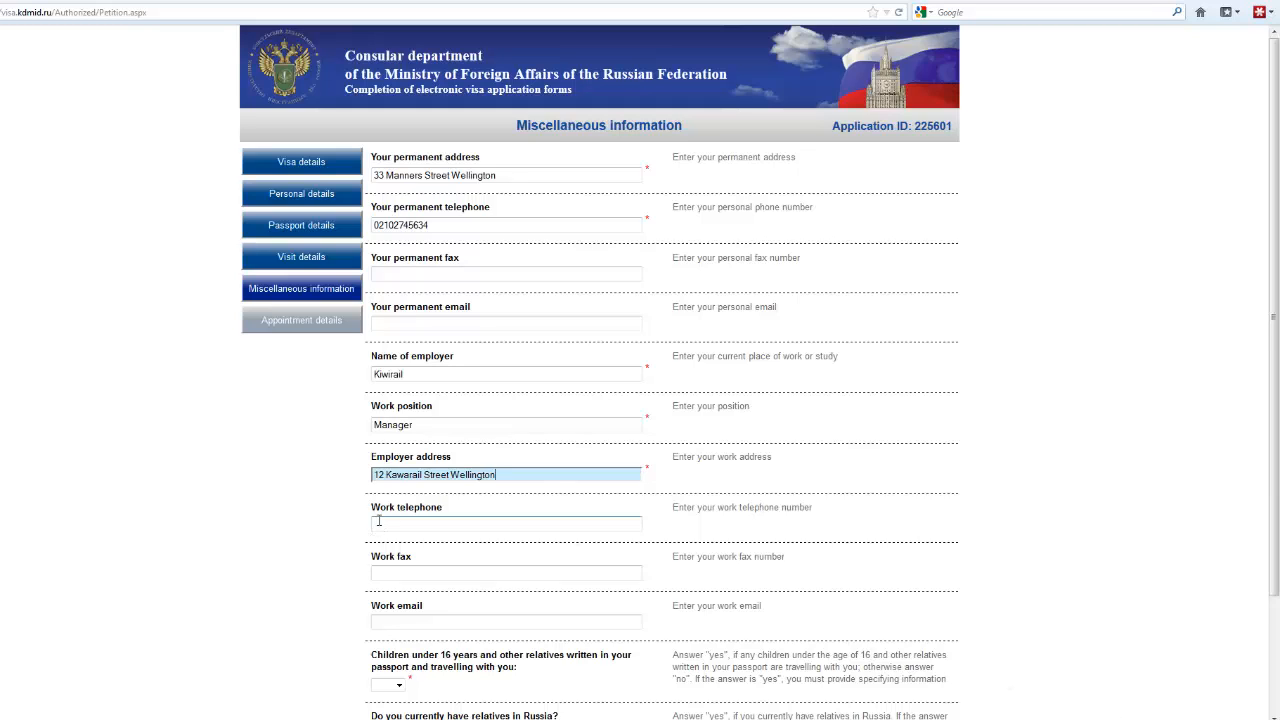
pyautogui.press('Tab')
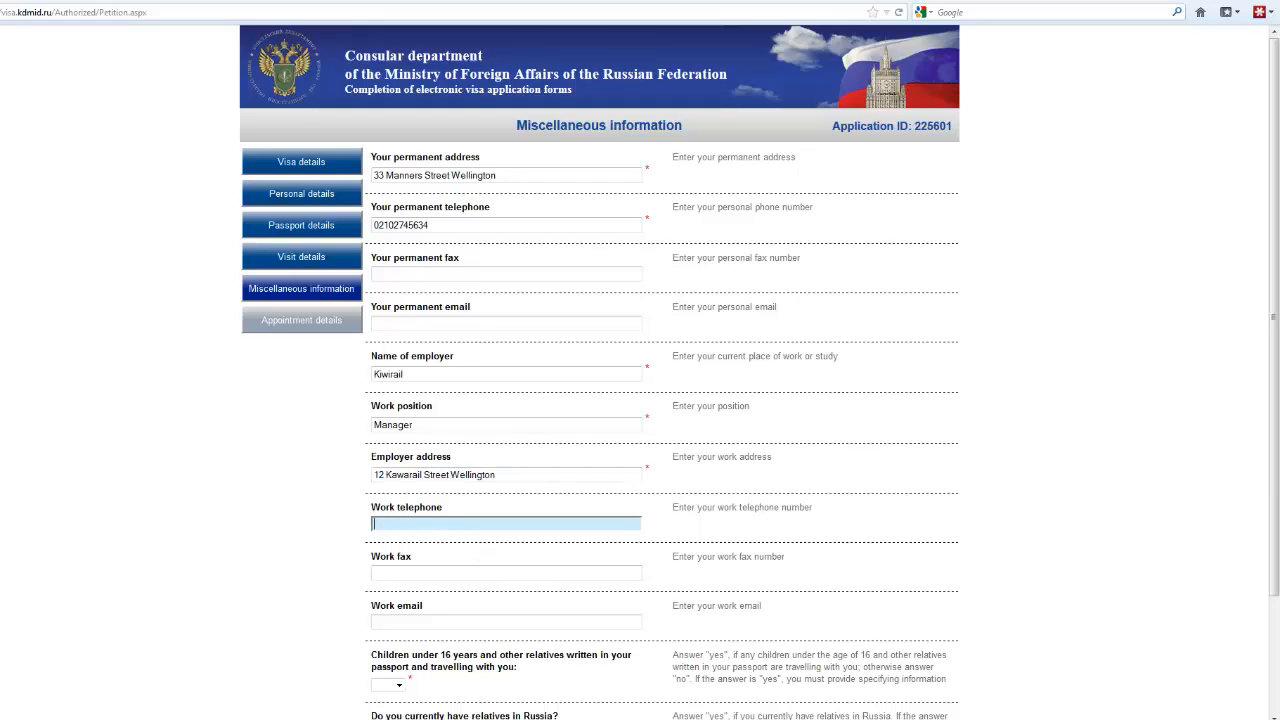
pyautogui.write('254')
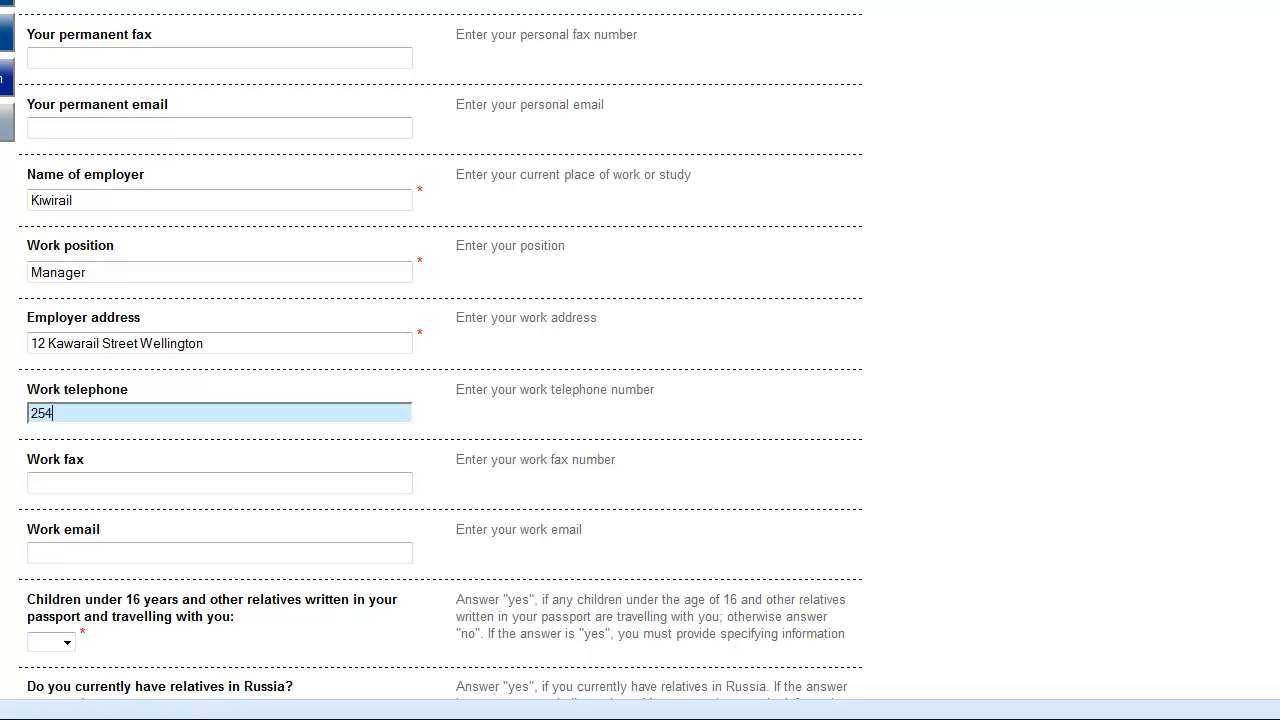
pyautogui.write('967')
# Step: Answer no to travelling children and to relatives in Russia, then continue to Appointment details
pyautogui.click(67, 645)
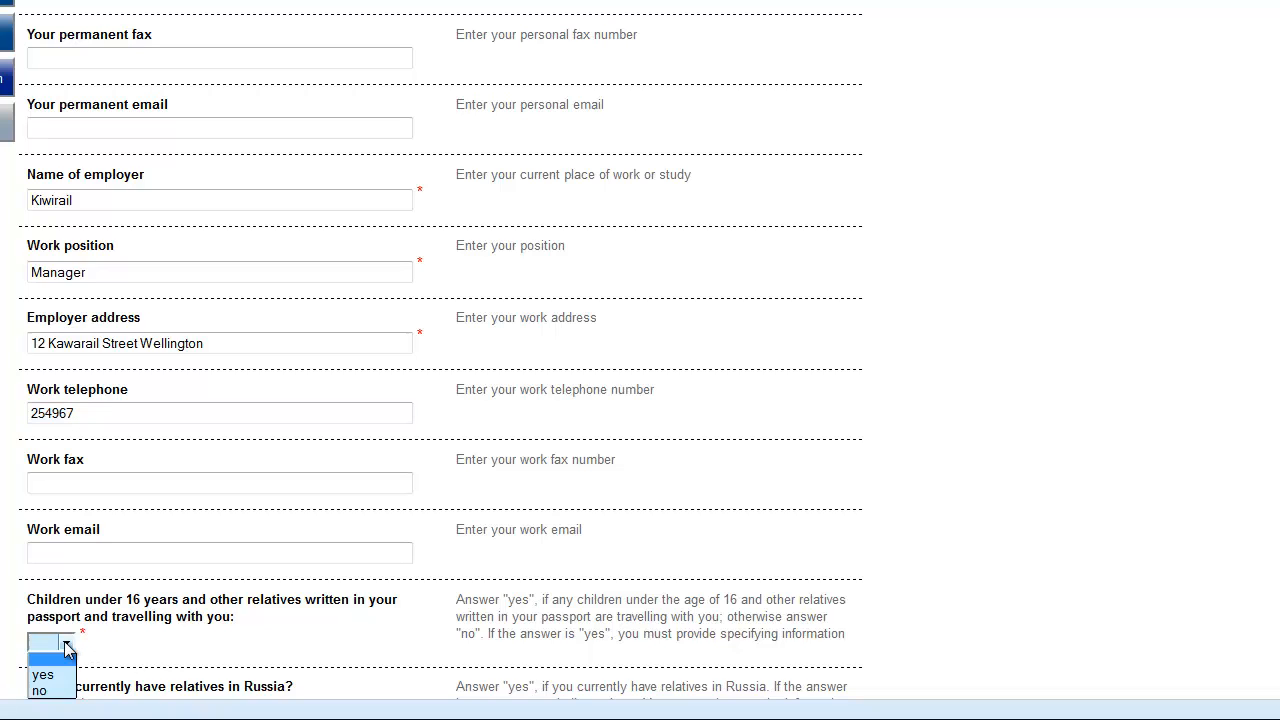
pyautogui.click(44, 691)
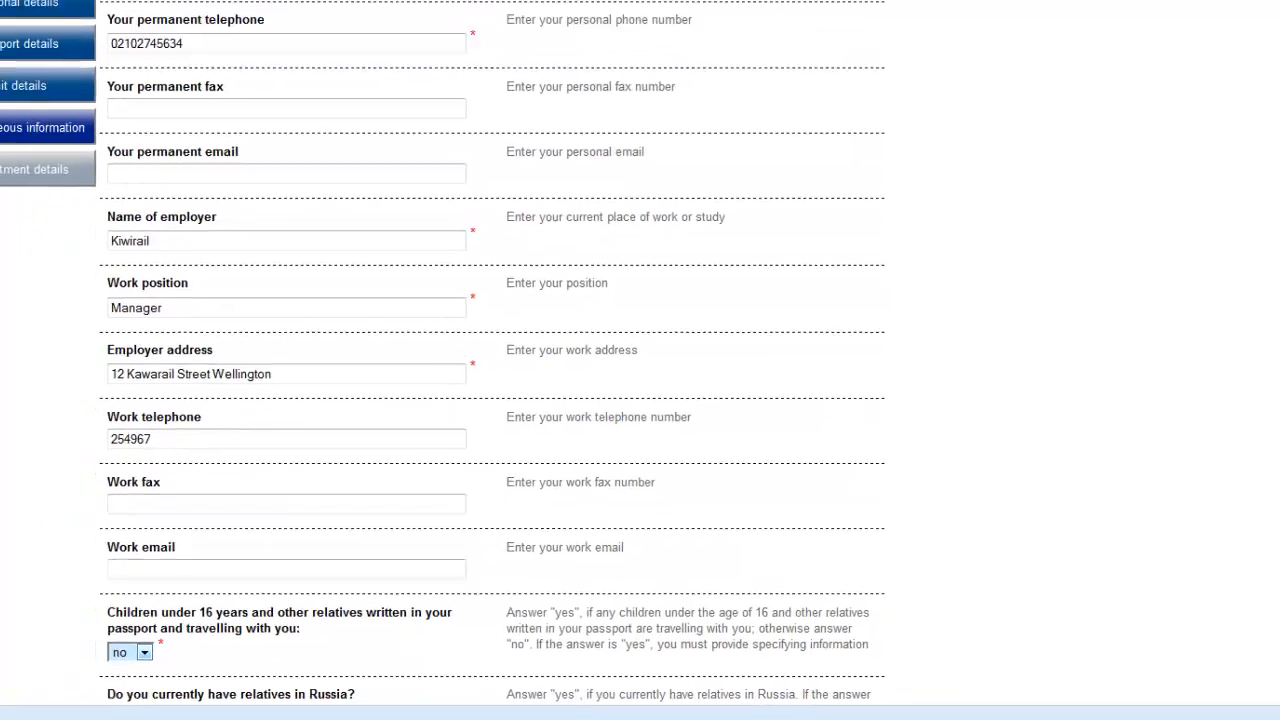
pyautogui.scroll(-3, 1162, 510)
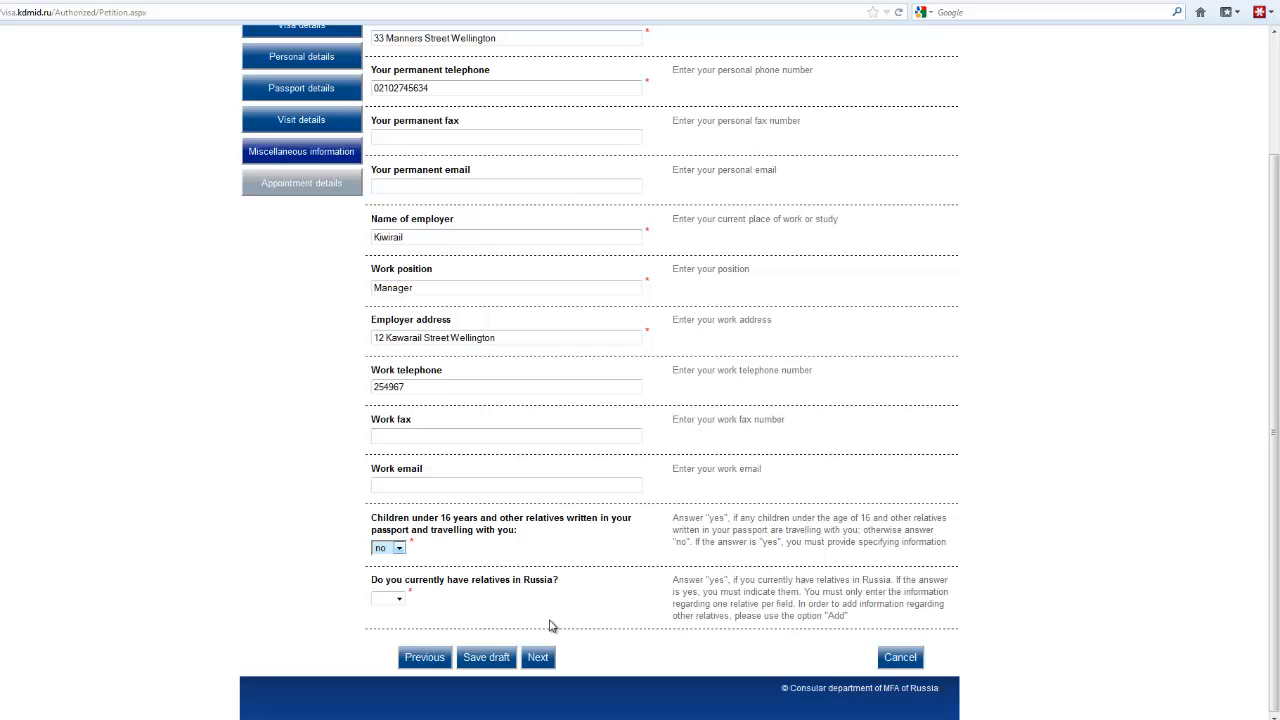
pyautogui.click(387, 598)
pyautogui.click(389, 636)
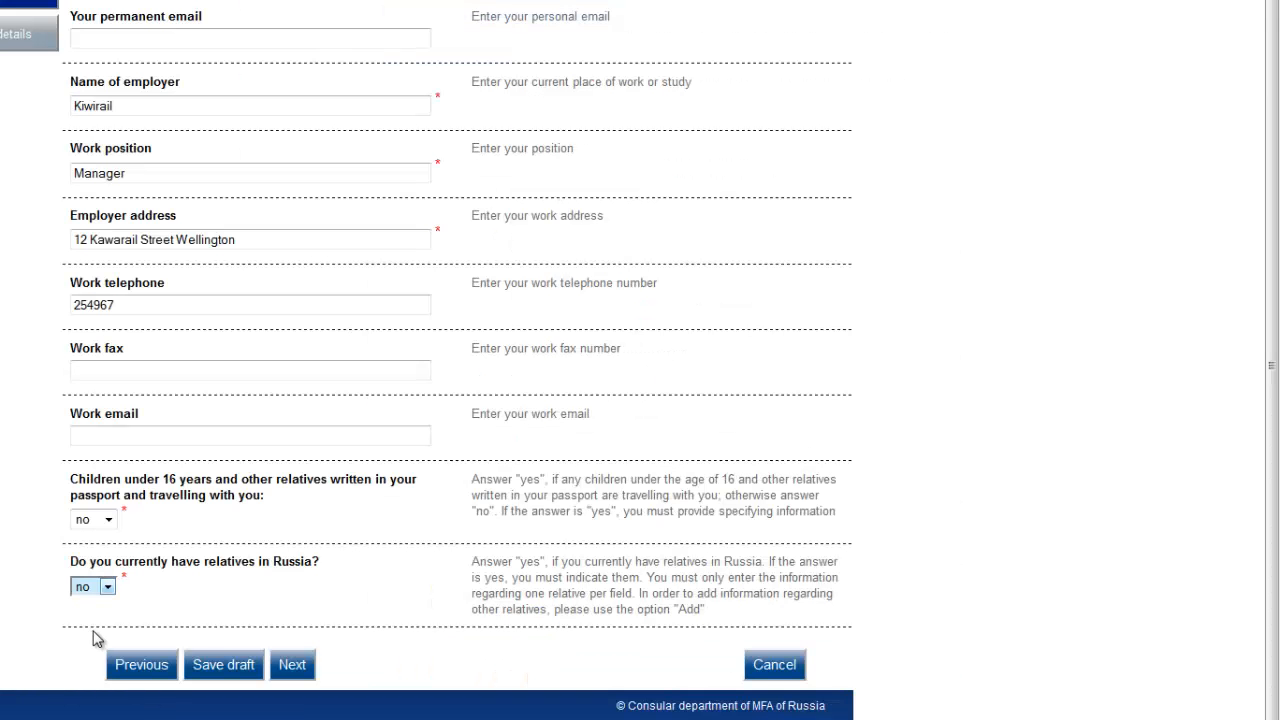
pyautogui.click(294, 664)
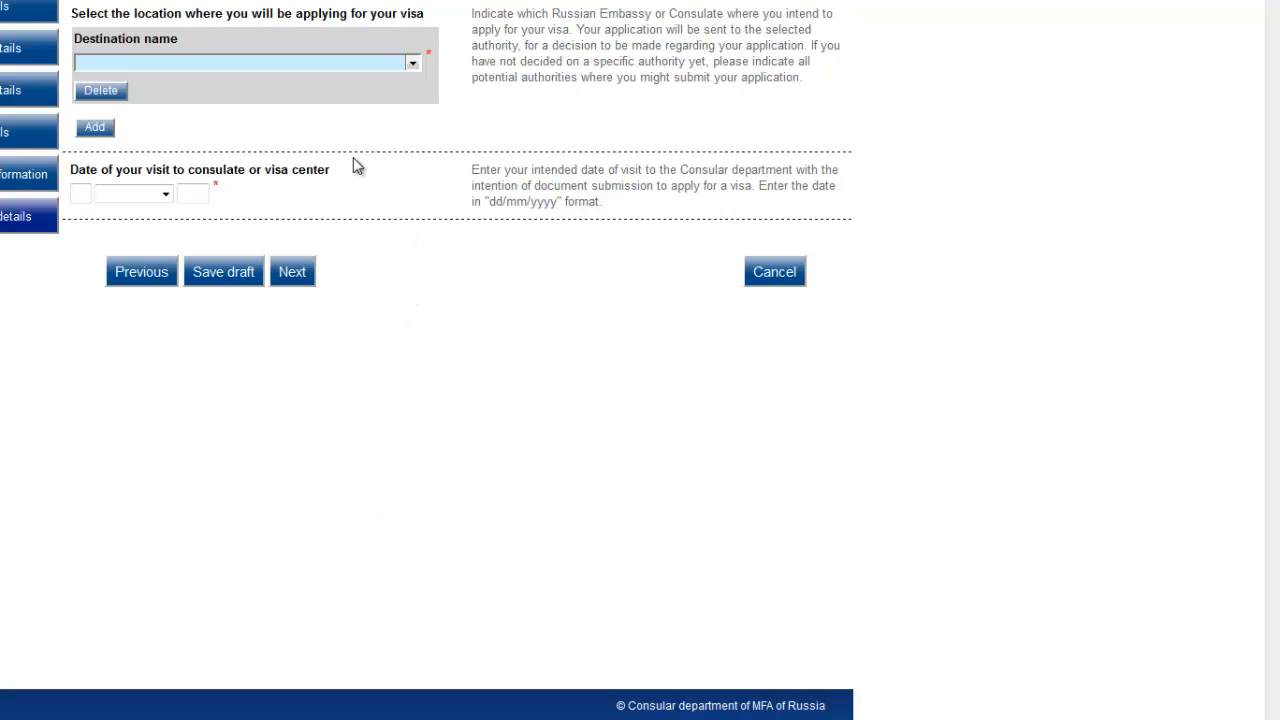
# Step: Choose the Embassy of the Russian Federation in New Zealand, set the visit date to 10 August 2012, and continue
pyautogui.click(412, 62)
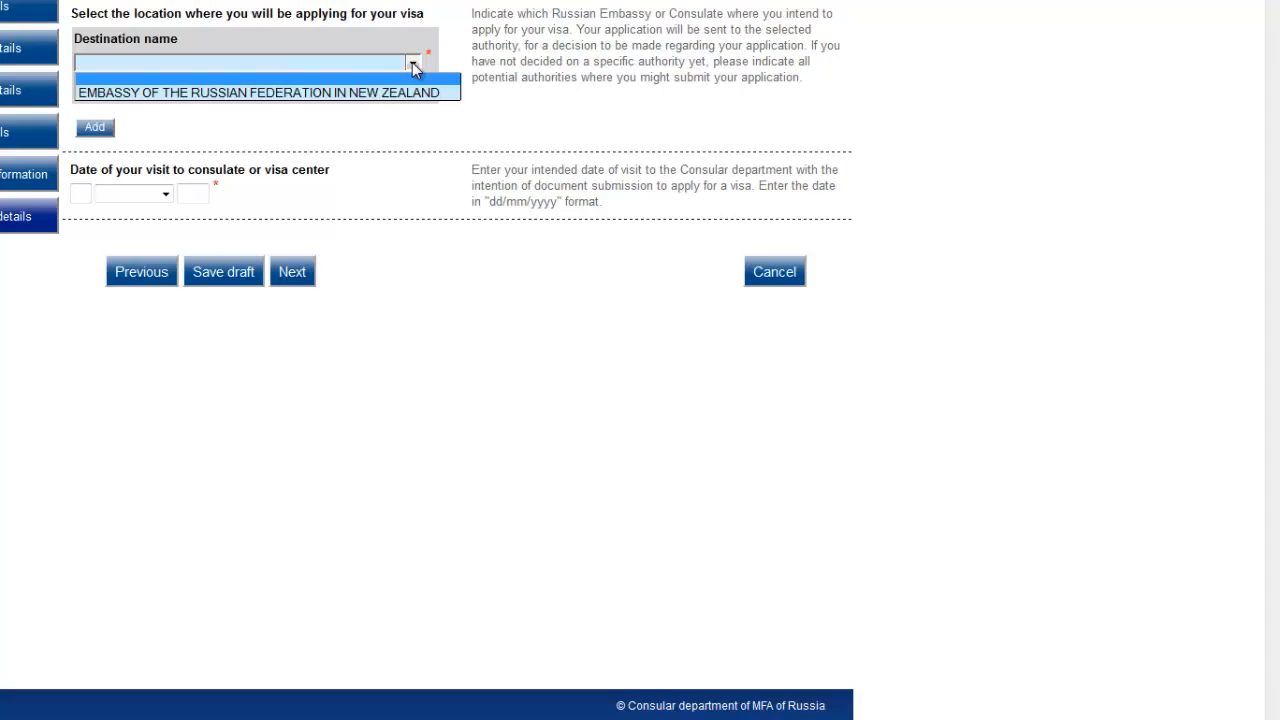
pyautogui.click(326, 93)
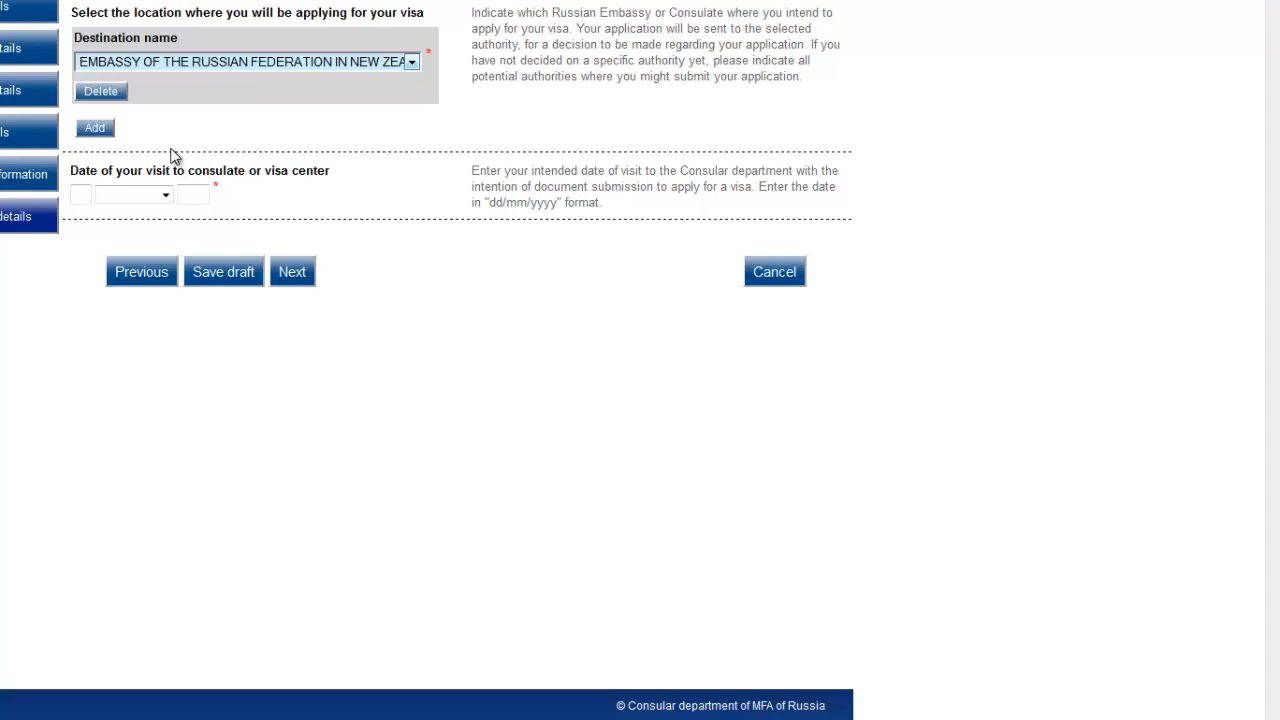
pyautogui.click(74, 194)
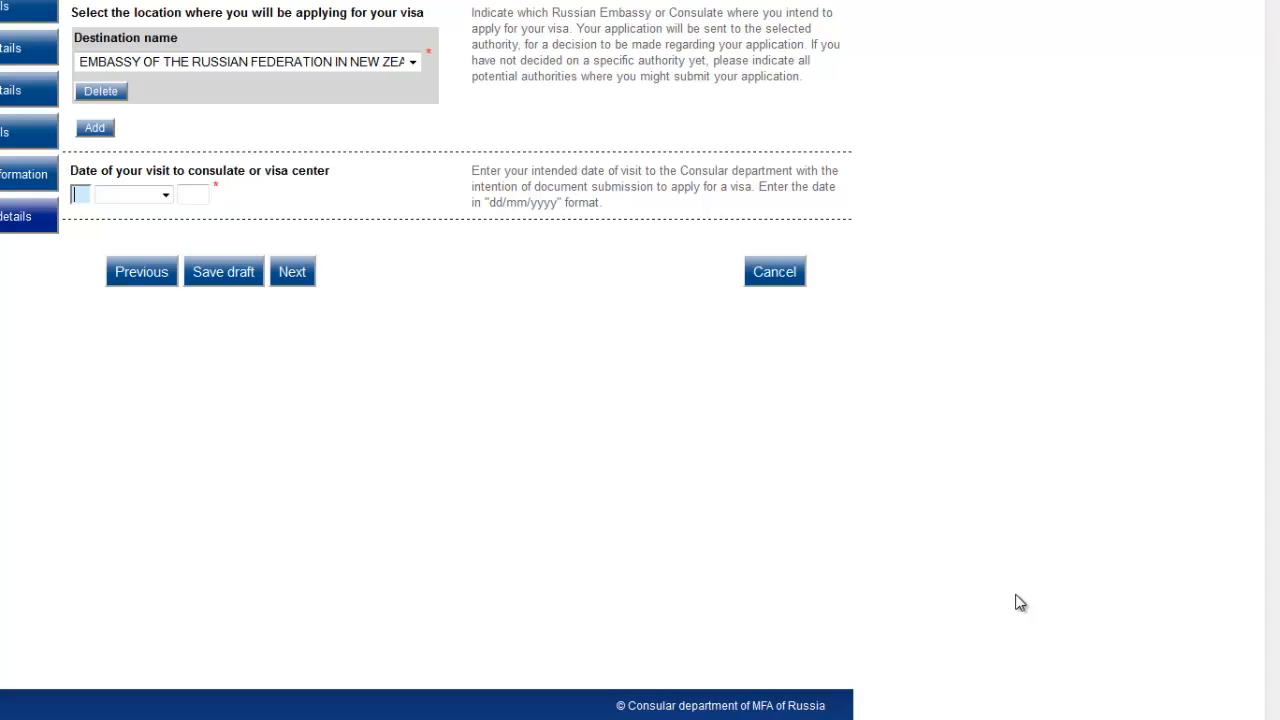
pyautogui.write('10')
pyautogui.click(167, 196)
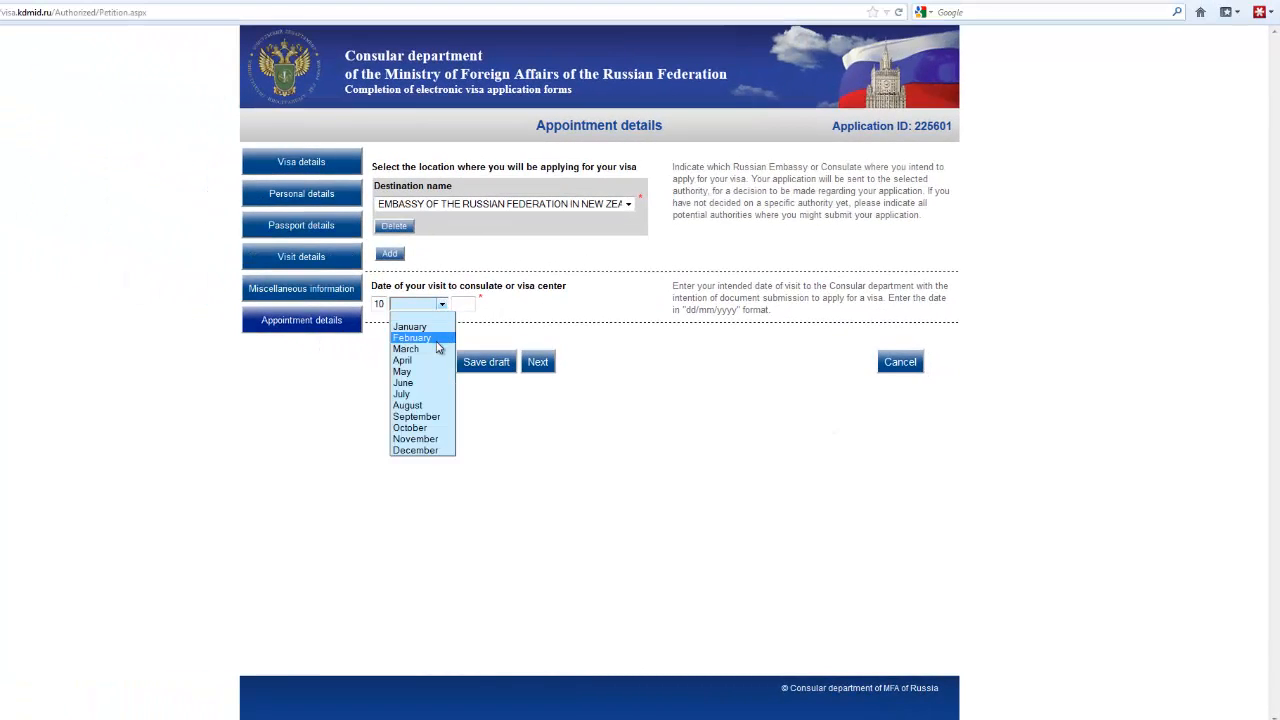
pyautogui.click(414, 405)
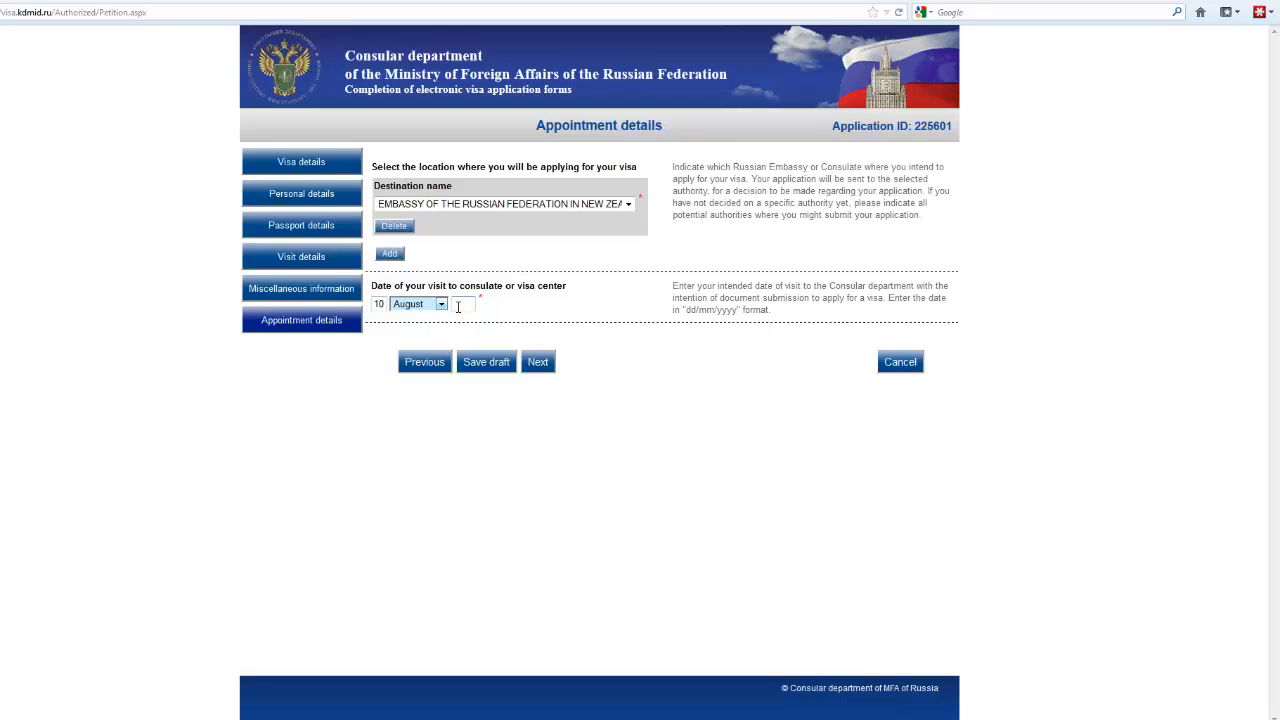
pyautogui.click(458, 306)
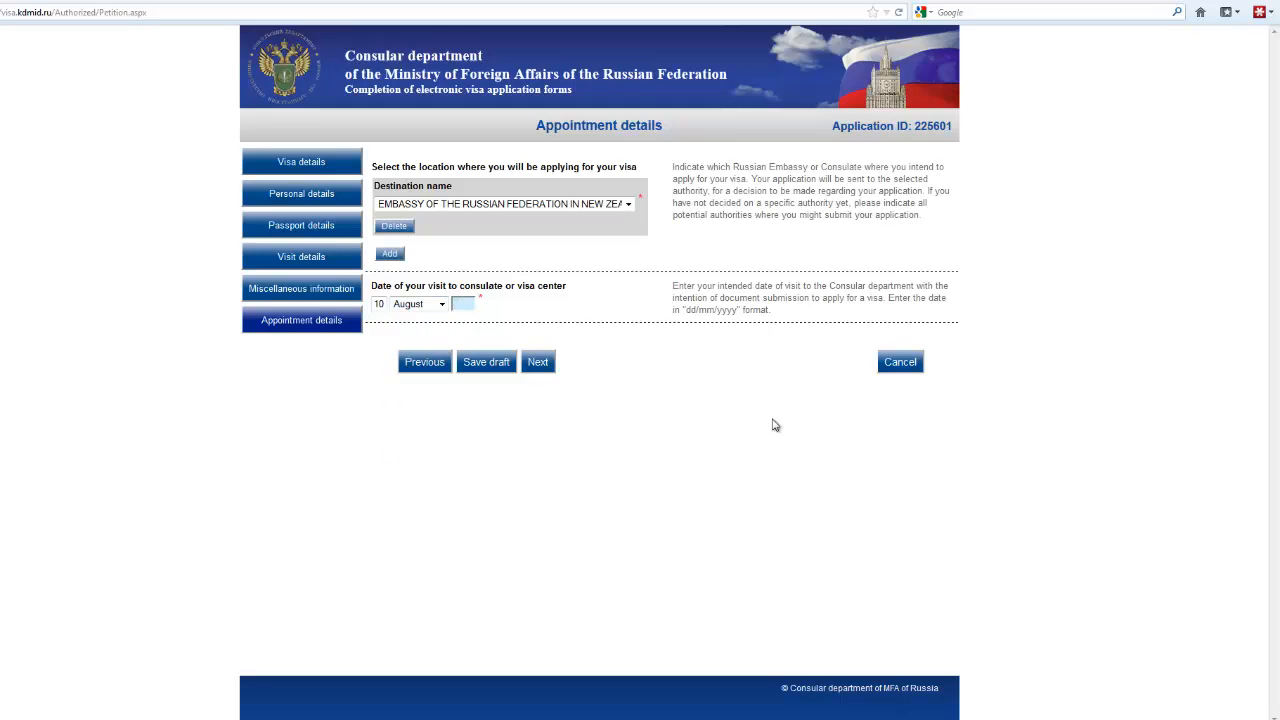
pyautogui.write('2012')
pyautogui.click(537, 362)
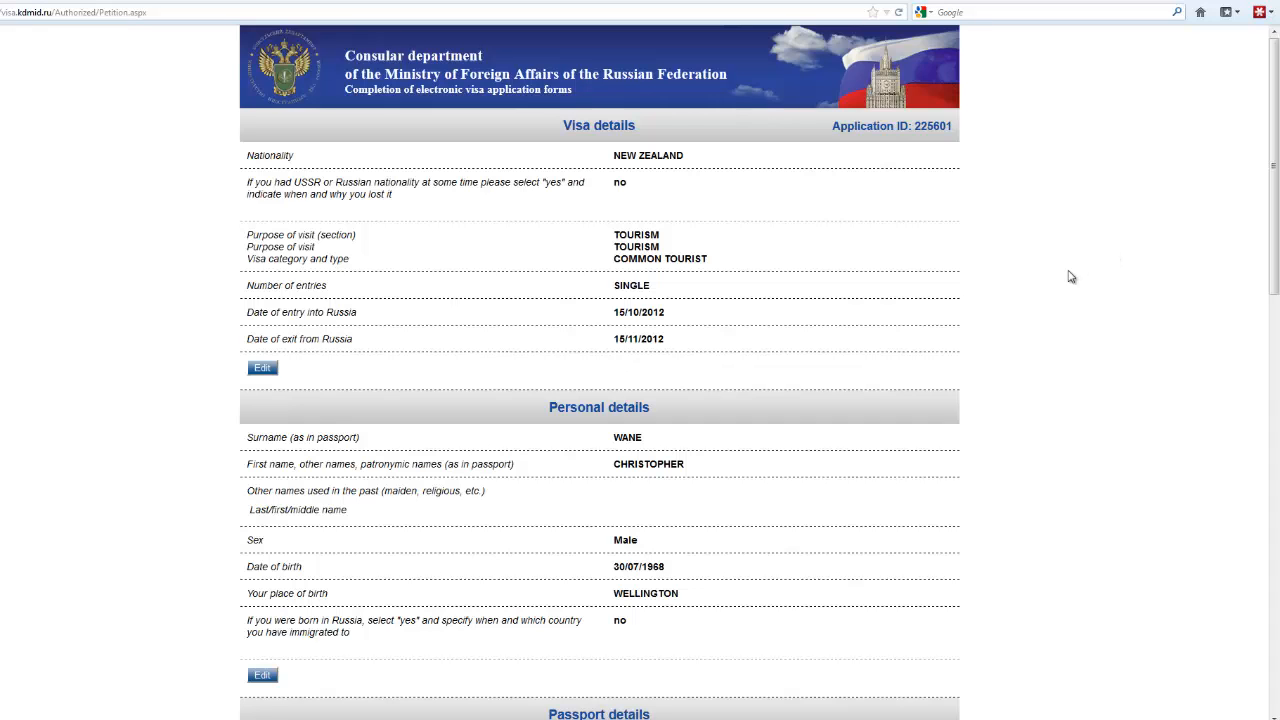
pyautogui.scroll(-4, 1070, 277)
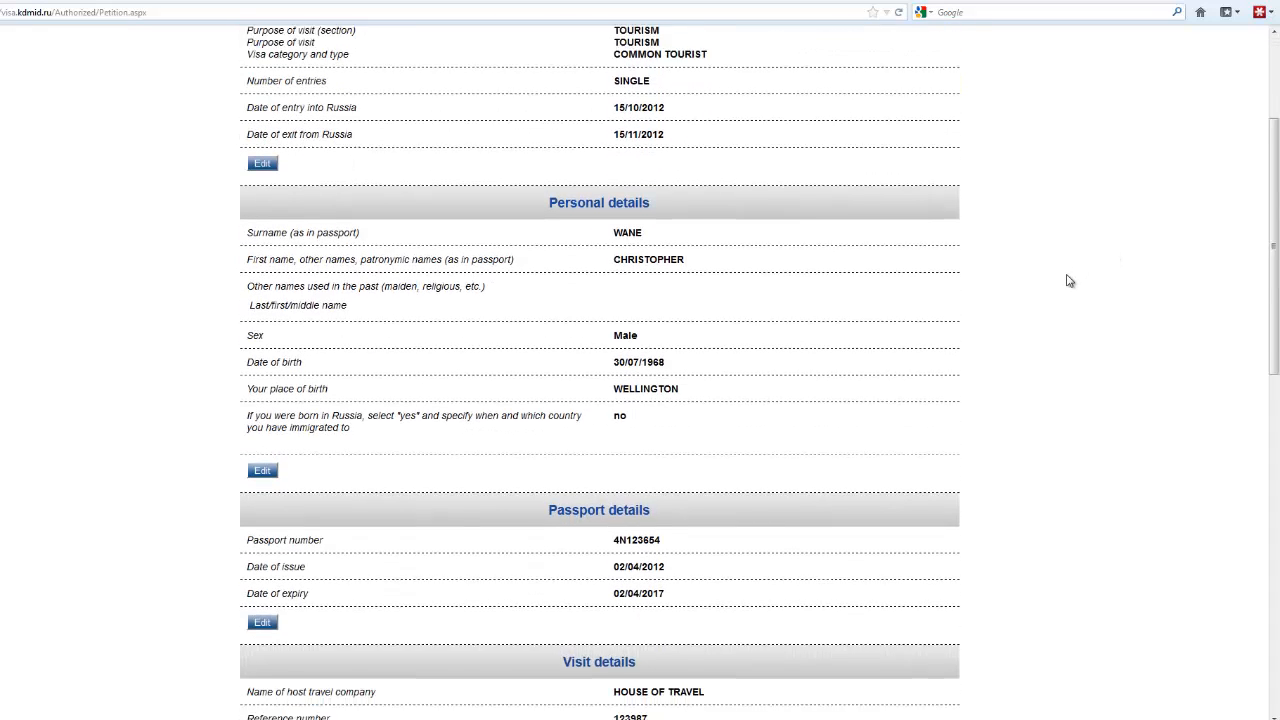
pyautogui.scroll(-3, 1064, 287)
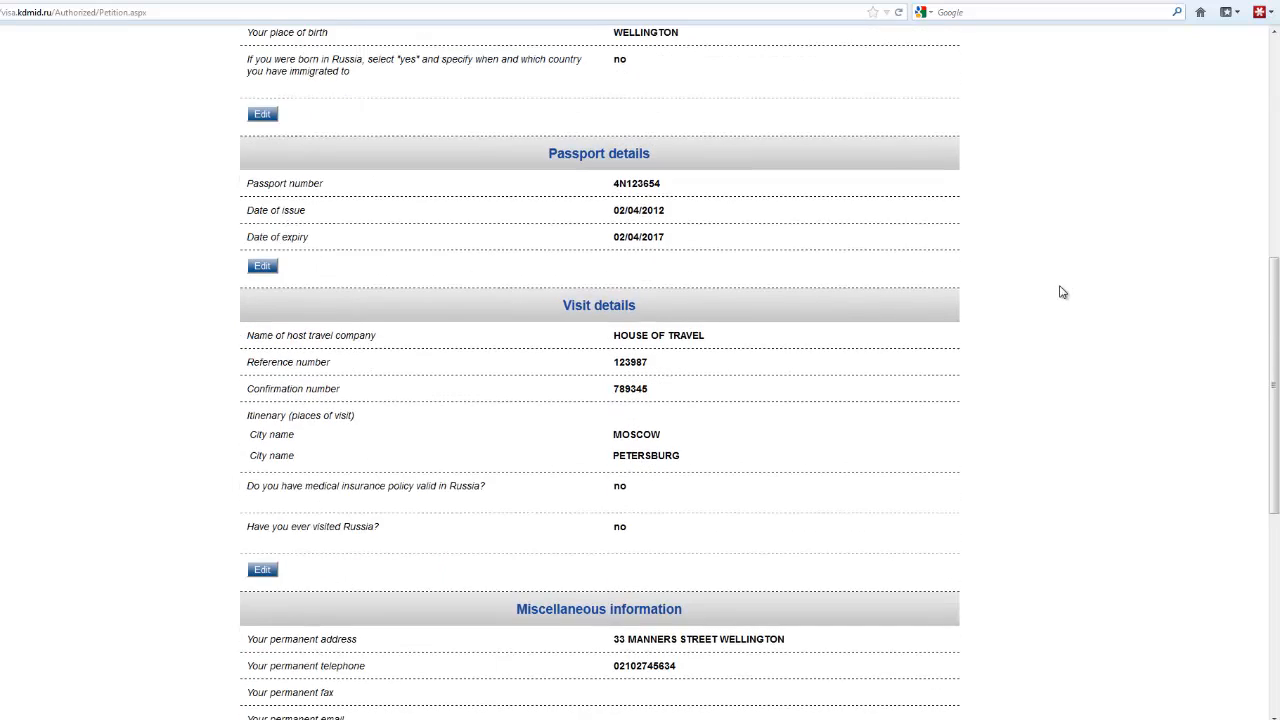
pyautogui.scroll(-3, 1063, 292)
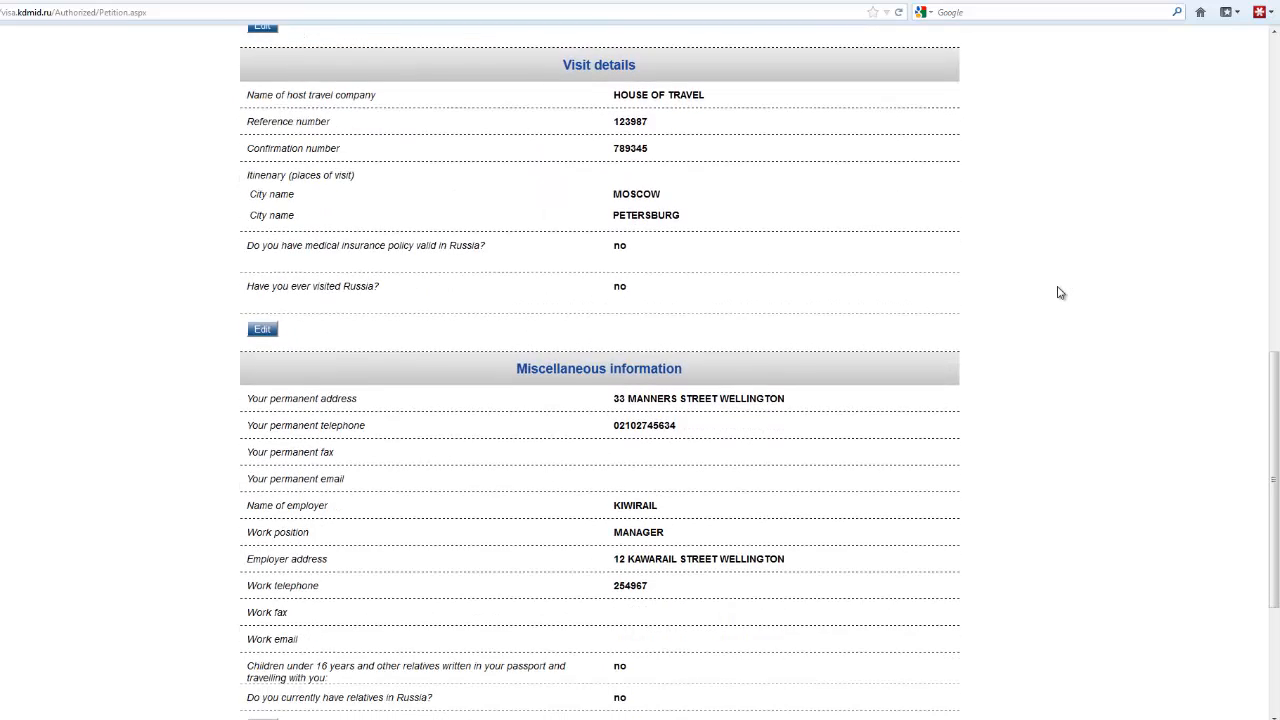
pyautogui.scroll(-3, 1062, 293)
pyautogui.scroll(-1, 1056, 298)
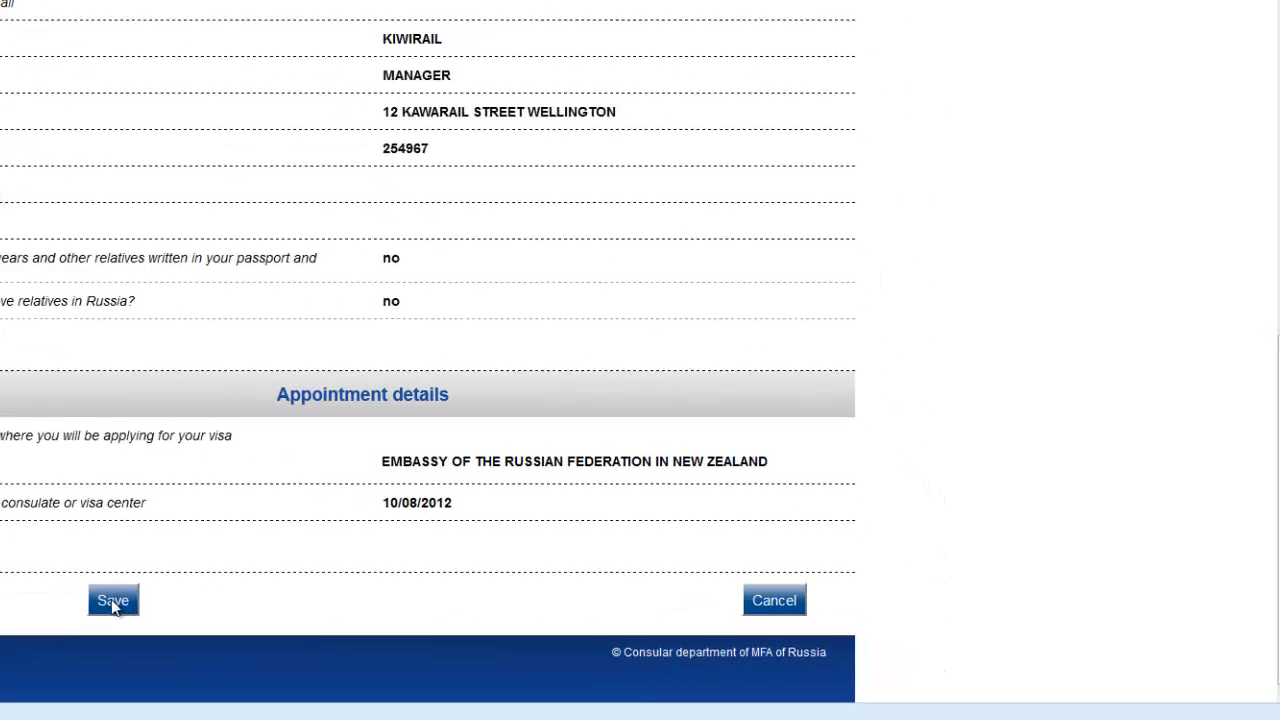
# Step: Save the completed application from the summary page
pyautogui.click(64, 592)
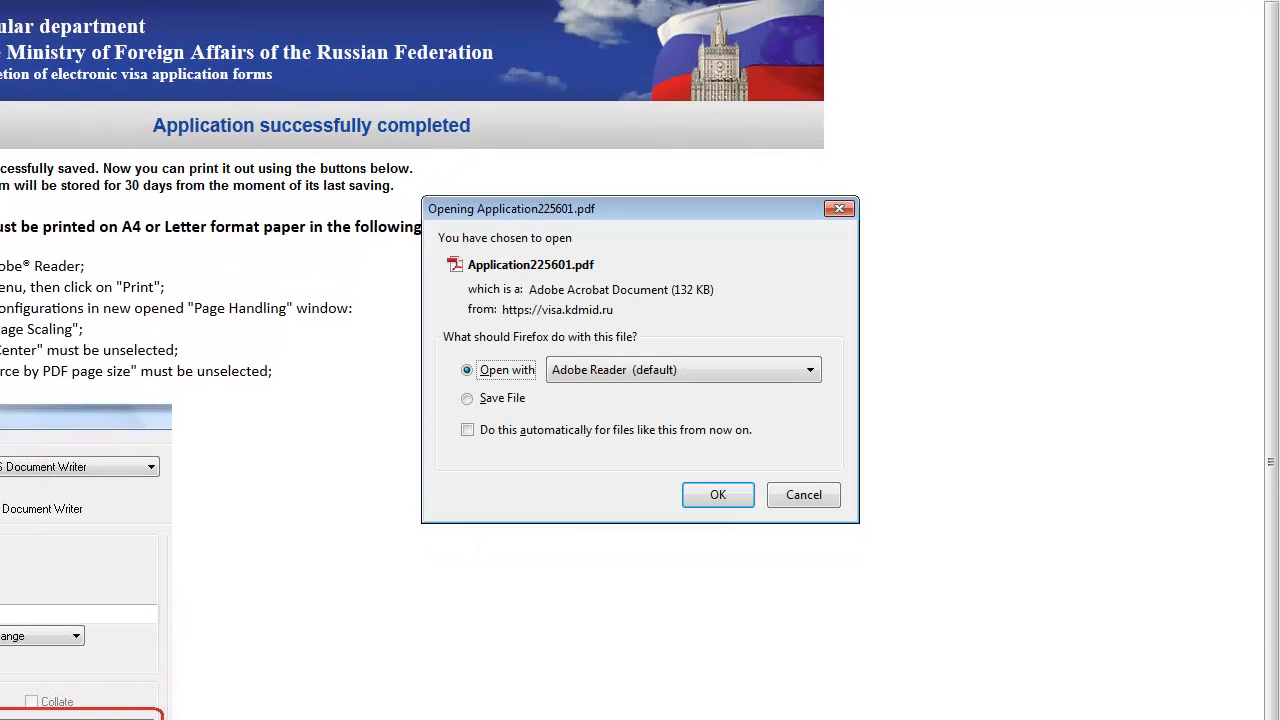
pyautogui.click(719, 495)
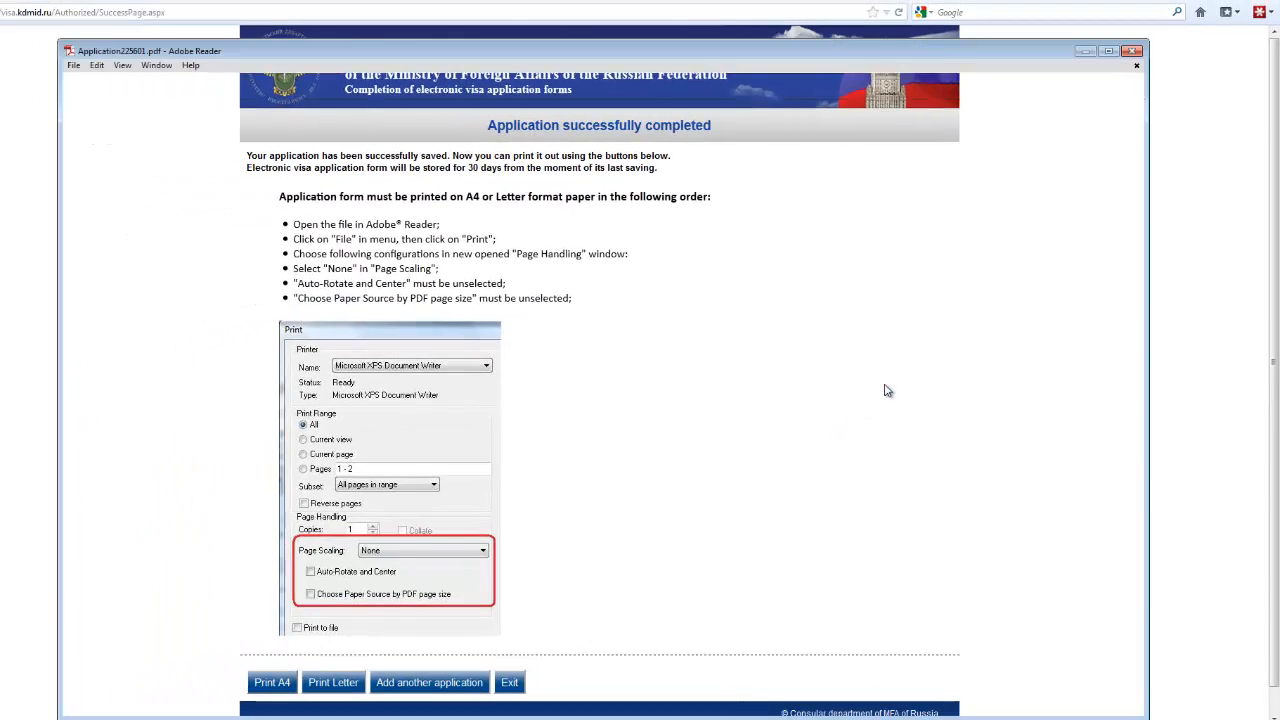